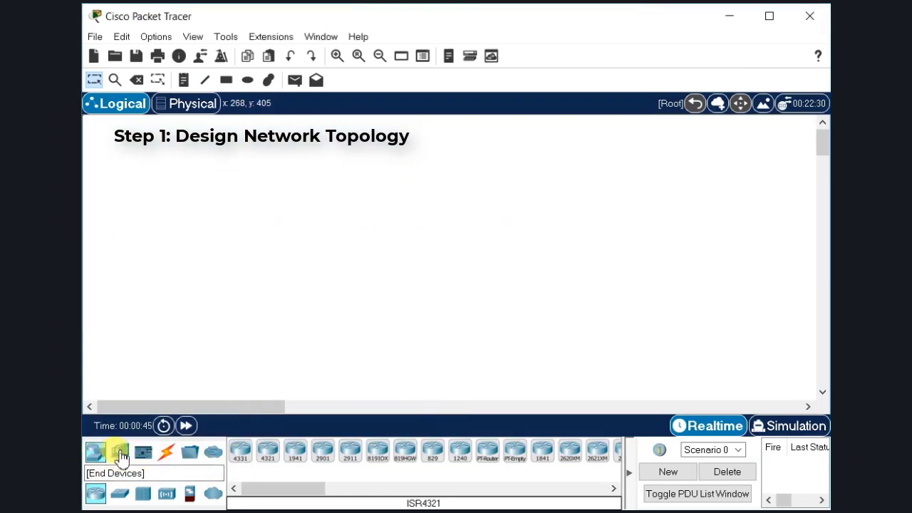
Step: Place three PC end devices in a vertical column on the workspace
click(120, 453)
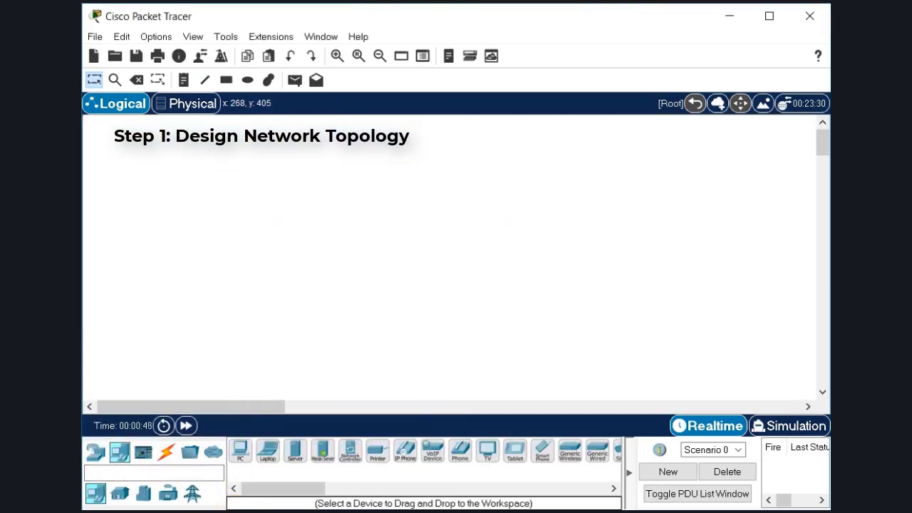
click(237, 453)
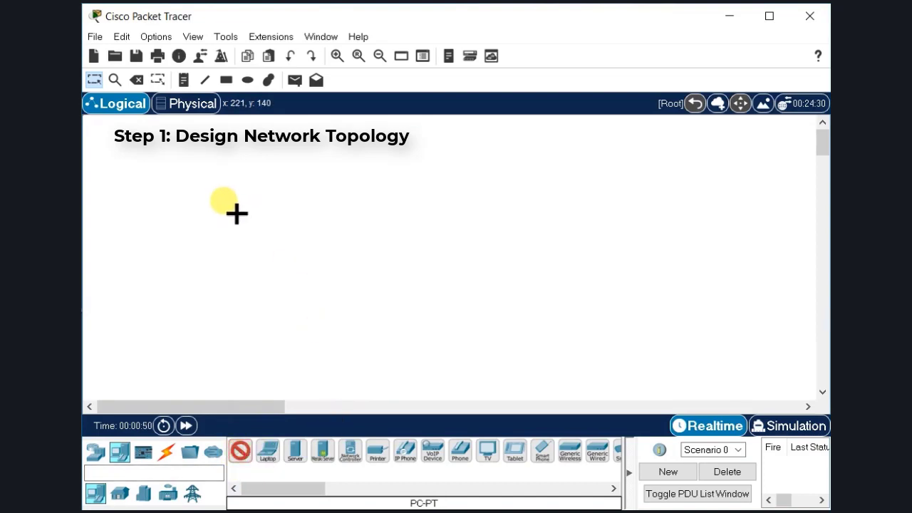
click(211, 190)
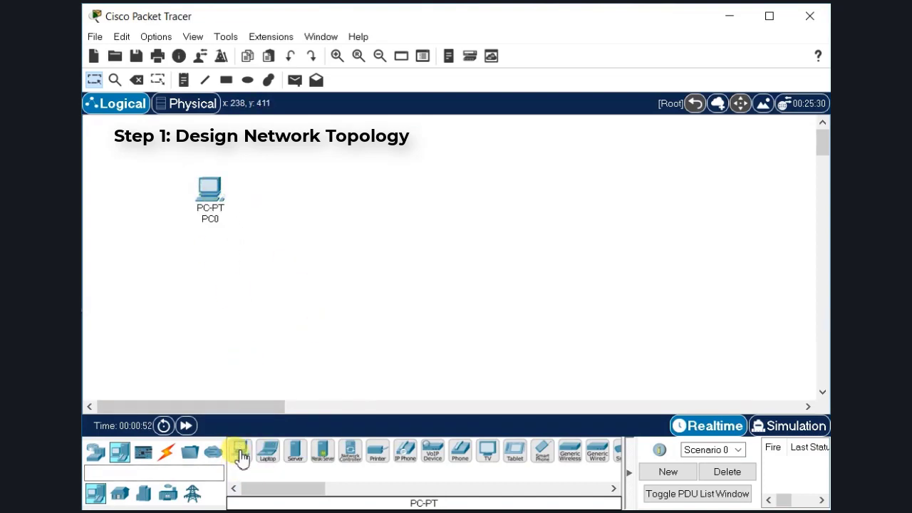
click(208, 271)
click(240, 452)
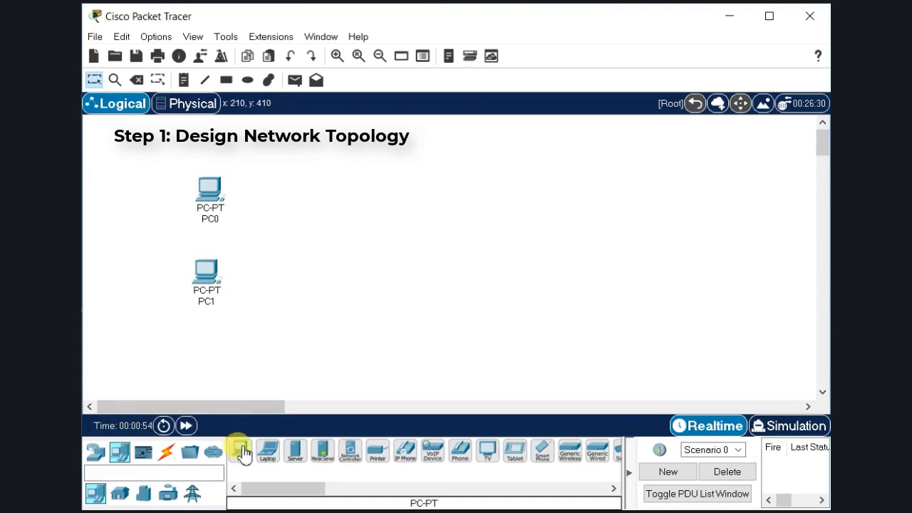
click(205, 357)
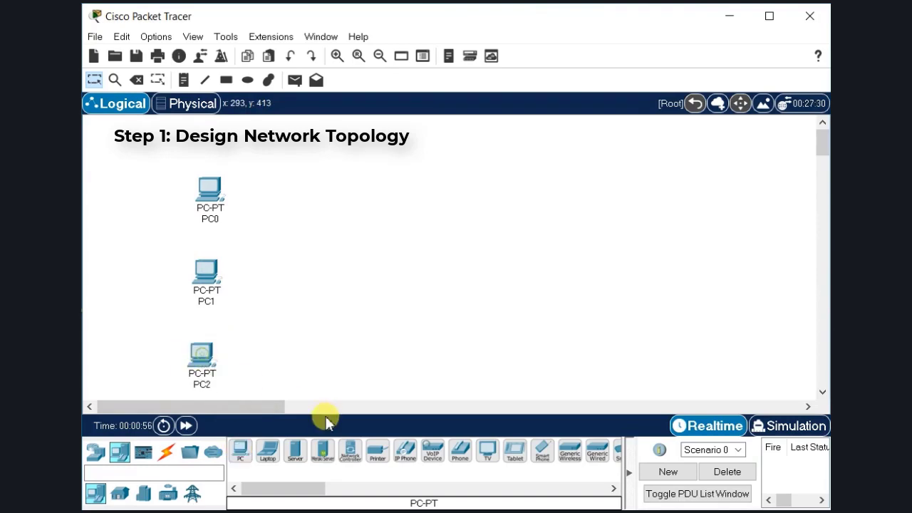
Step: Add a 2960 switch beside the middle PC of the column
click(95, 452)
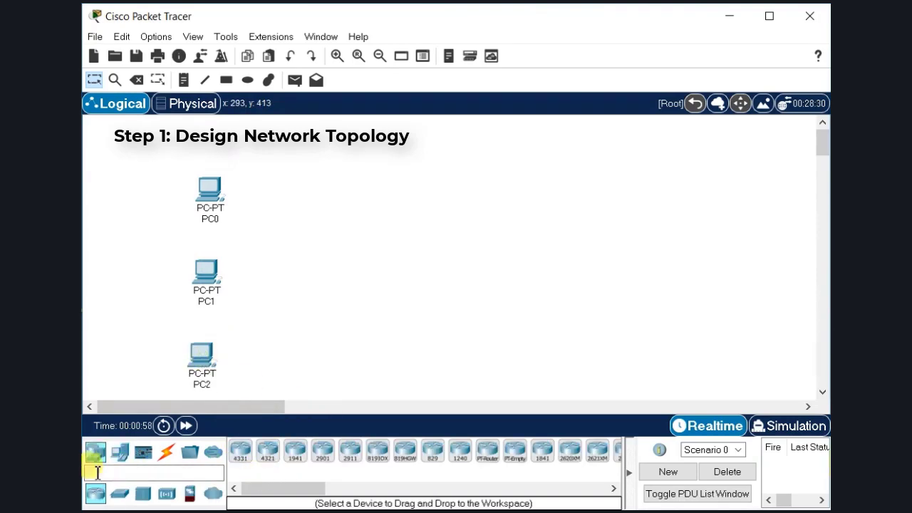
click(121, 495)
click(243, 454)
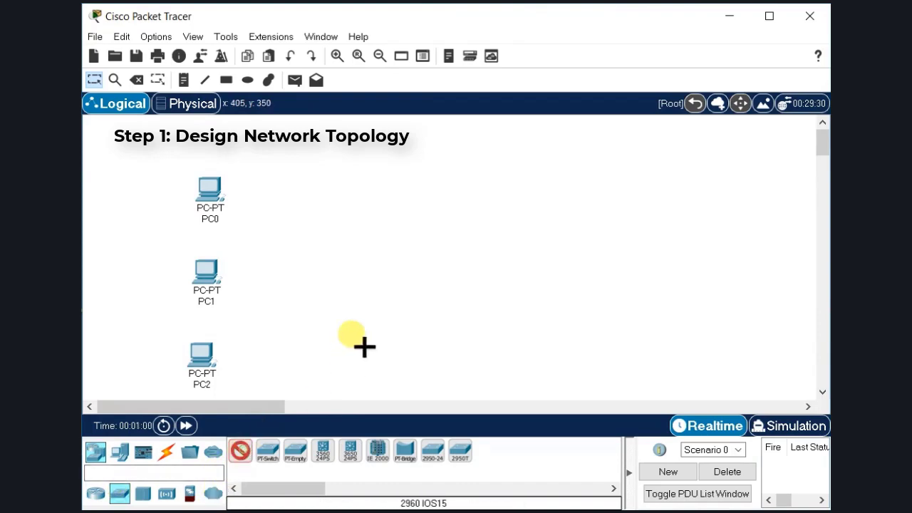
click(368, 271)
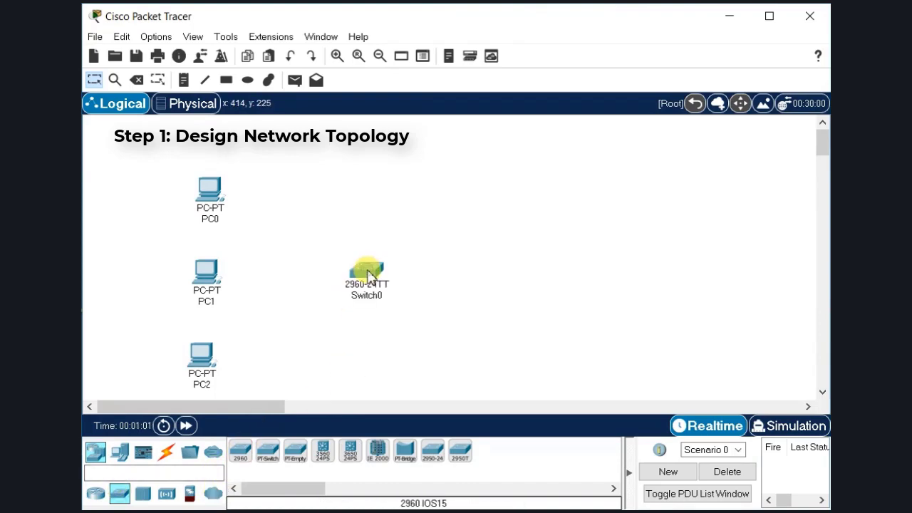
Step: Place three more PCs in a second vertical column on the opposite side of the switch from the first three
click(96, 493)
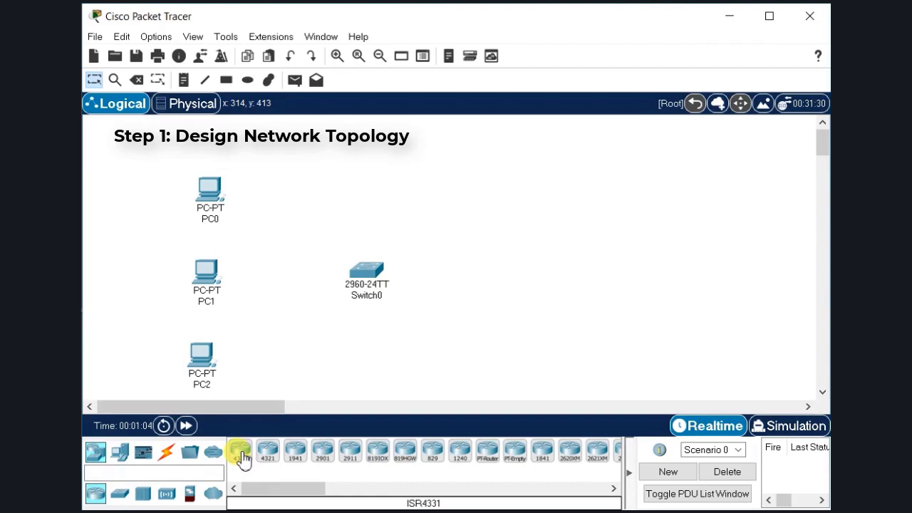
click(240, 456)
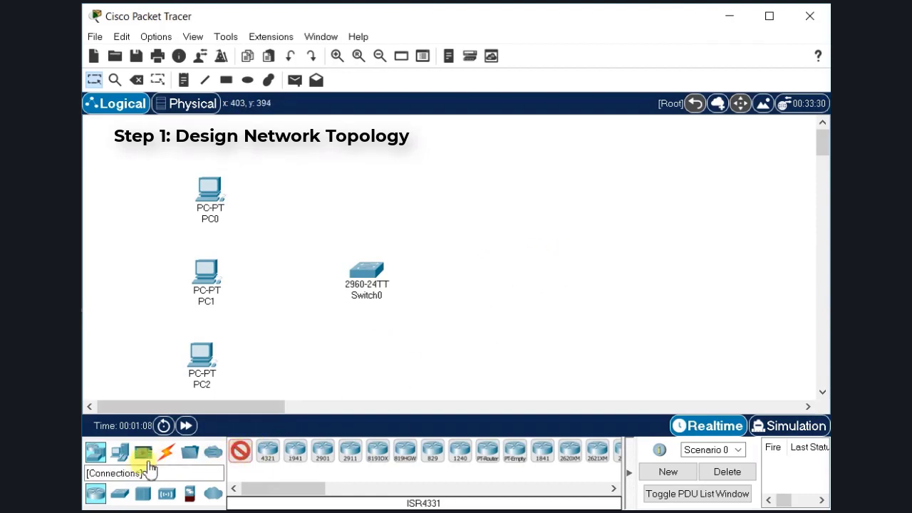
click(120, 453)
click(240, 453)
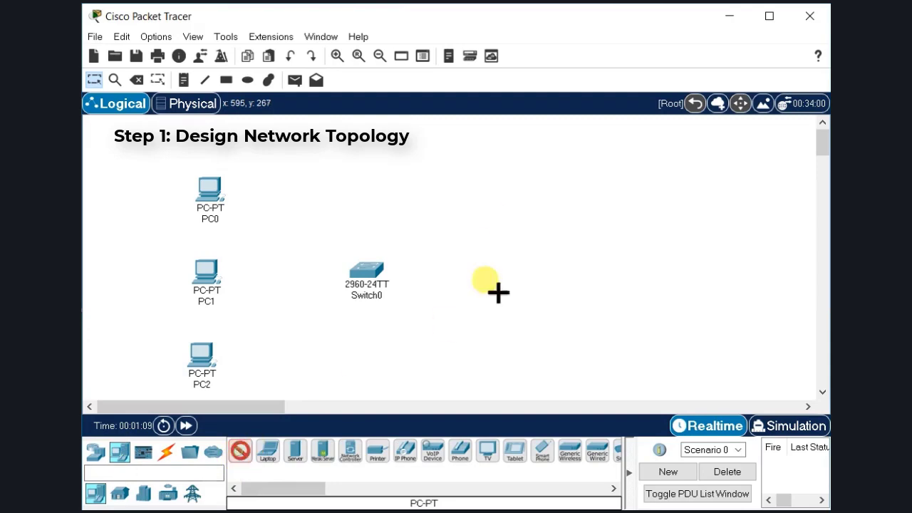
click(495, 181)
click(242, 454)
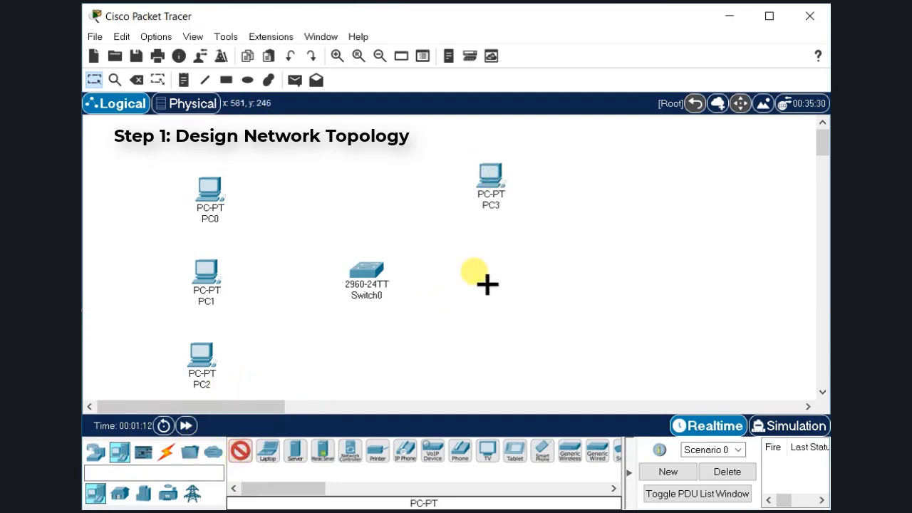
click(495, 271)
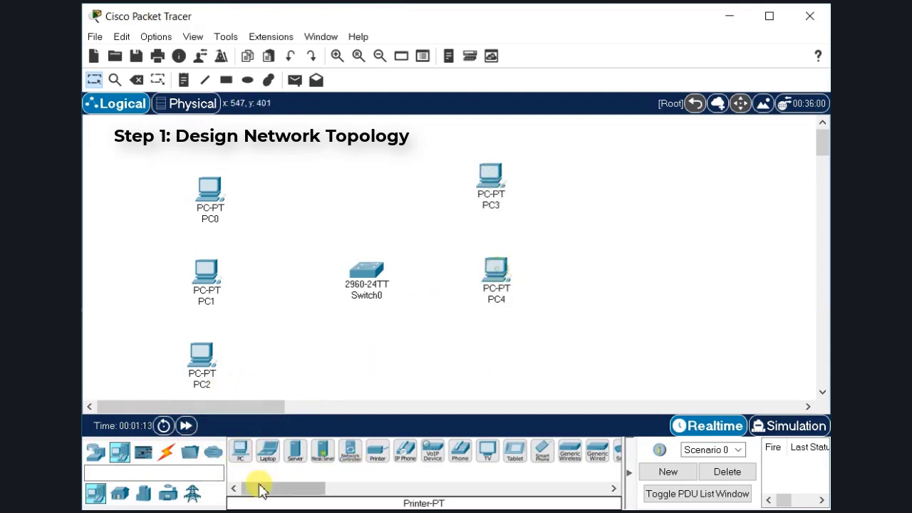
click(240, 453)
click(500, 370)
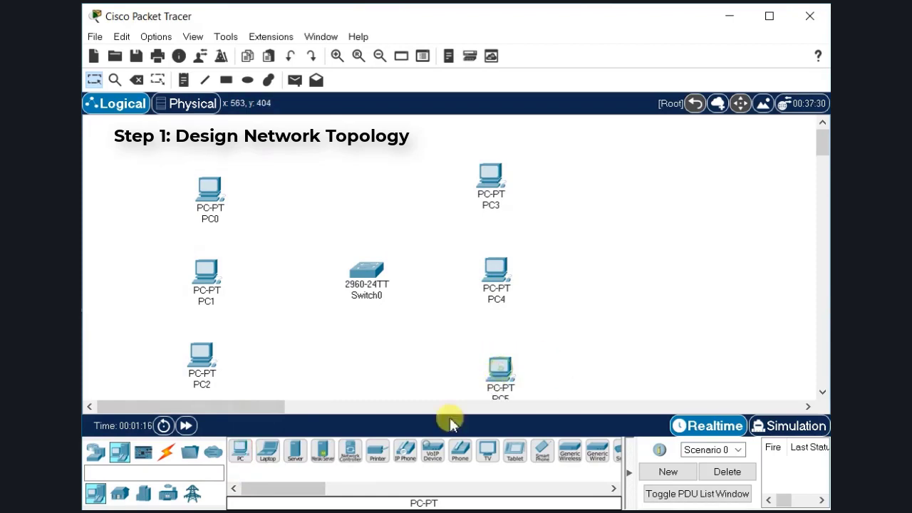
Step: Connect PC0, PC1 and PC2 to Switch0 using the automatically chosen connection type
click(168, 456)
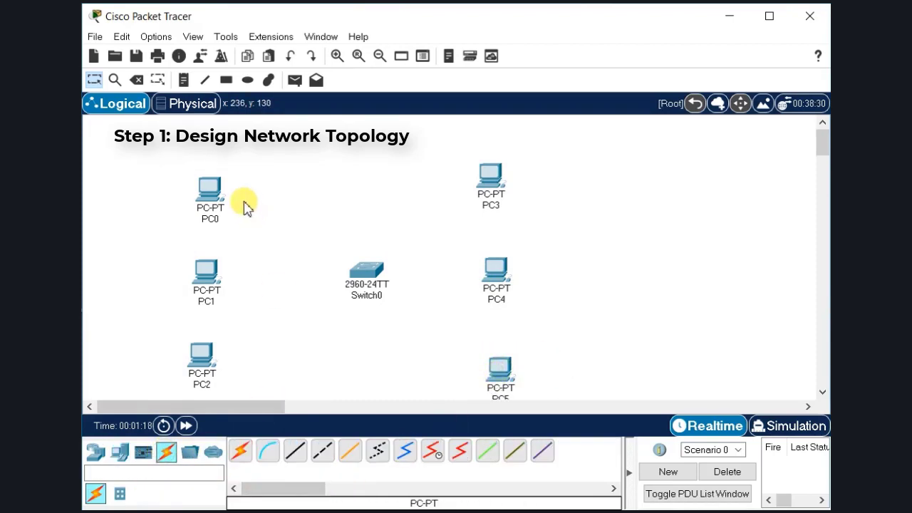
click(240, 454)
click(205, 189)
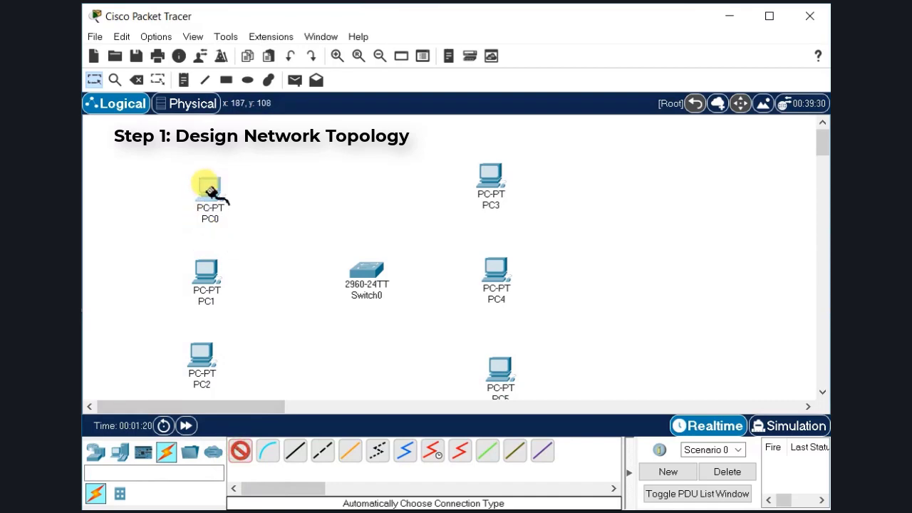
click(366, 274)
click(241, 450)
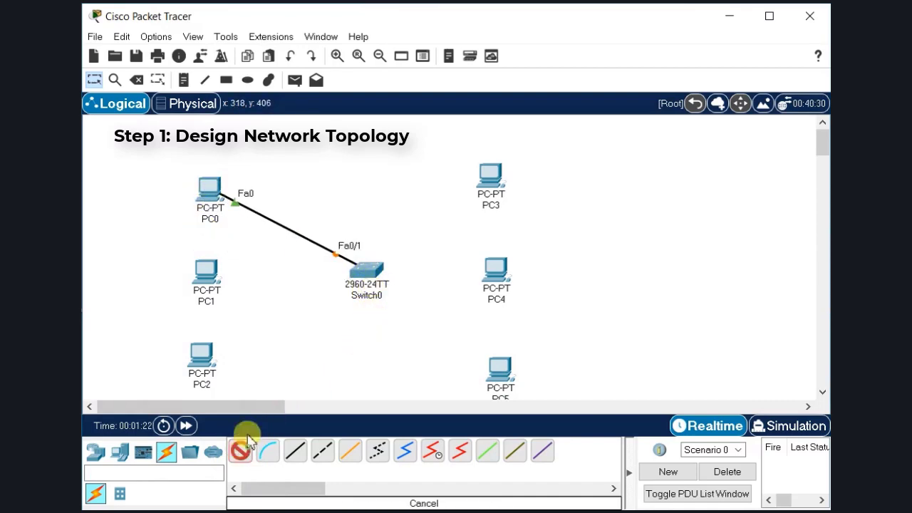
click(206, 272)
click(364, 273)
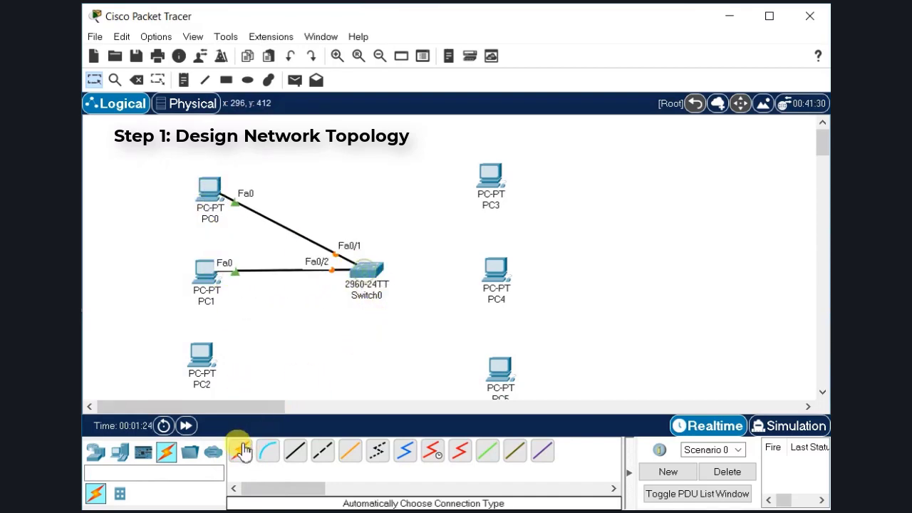
click(240, 451)
click(200, 361)
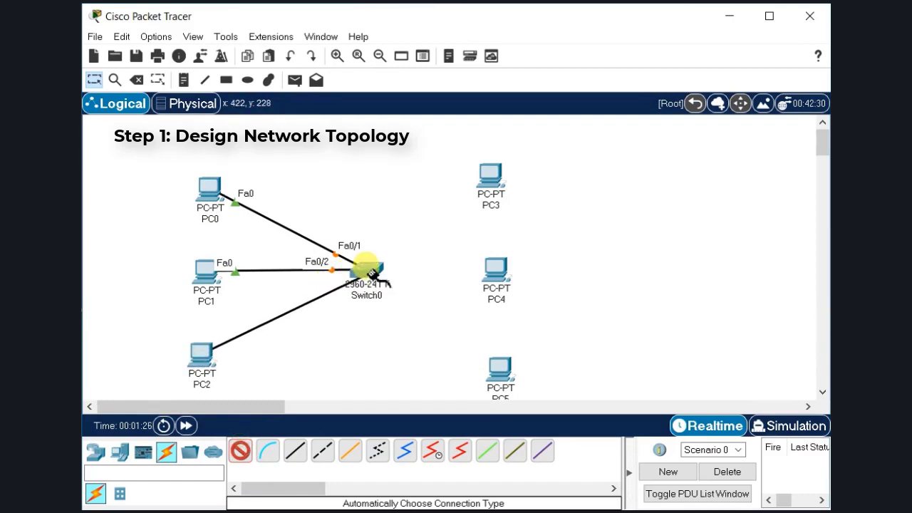
click(366, 271)
Step: Connect PC5, PC4 and PC3 to Switch0 with automatically chosen cables, and fast-forward the network time
click(240, 450)
click(499, 372)
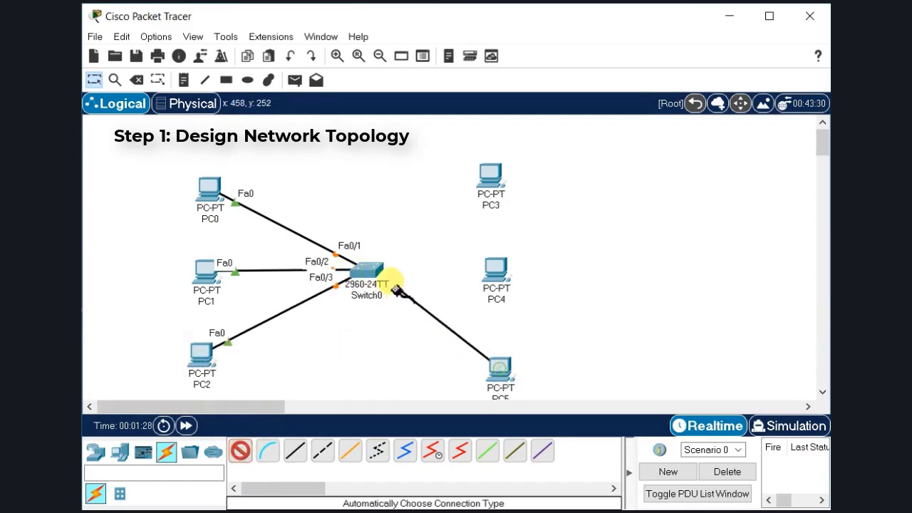
click(365, 270)
click(241, 450)
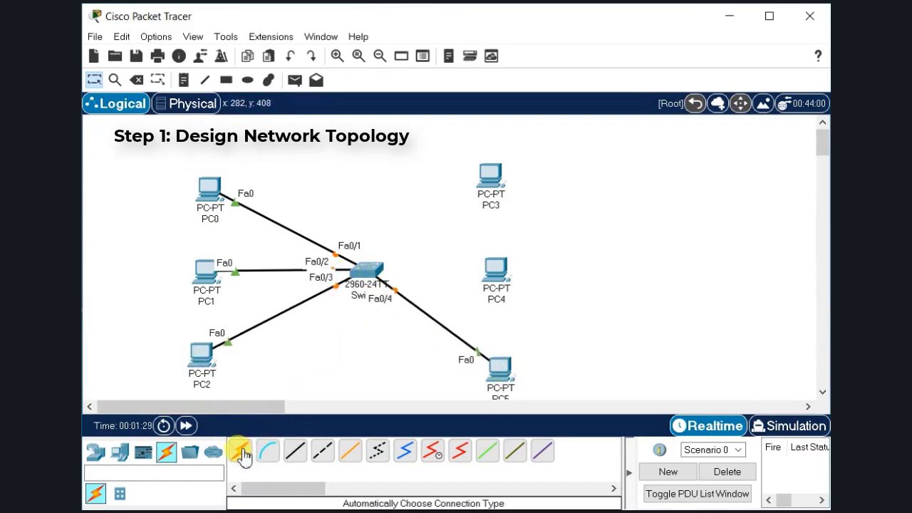
click(498, 272)
click(364, 270)
click(240, 449)
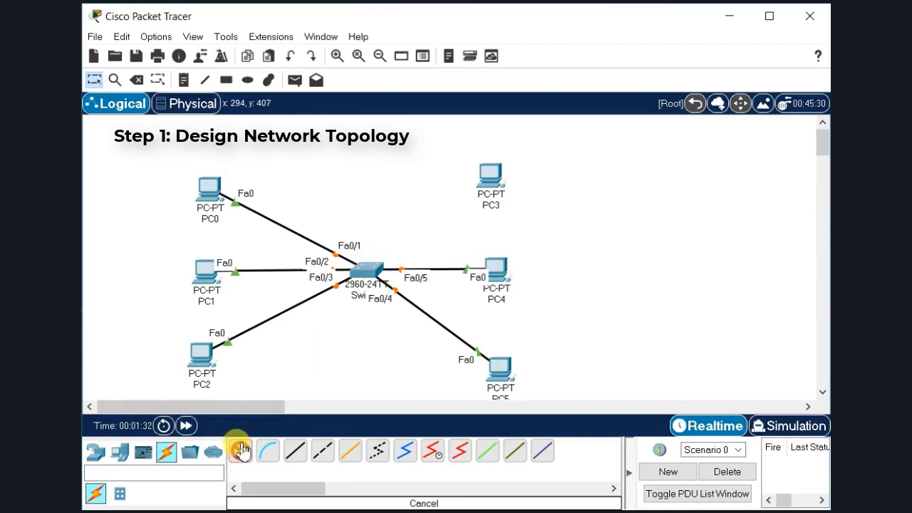
click(490, 178)
click(364, 272)
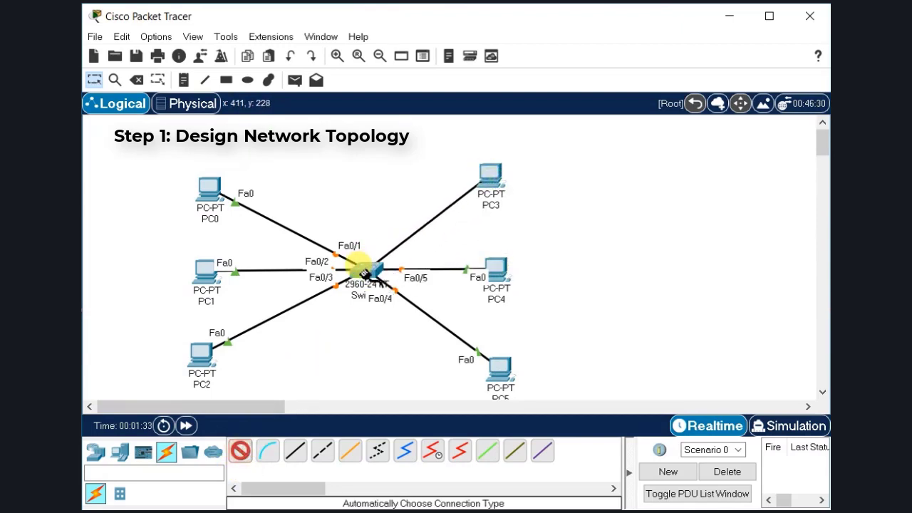
click(185, 426)
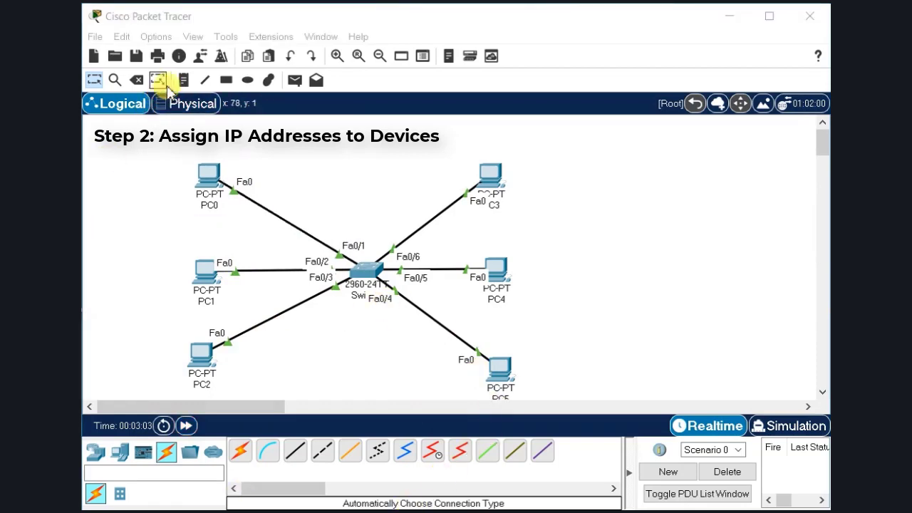
Step: Add a text note reading 192.168.1.1 and position it beside PC0
click(184, 80)
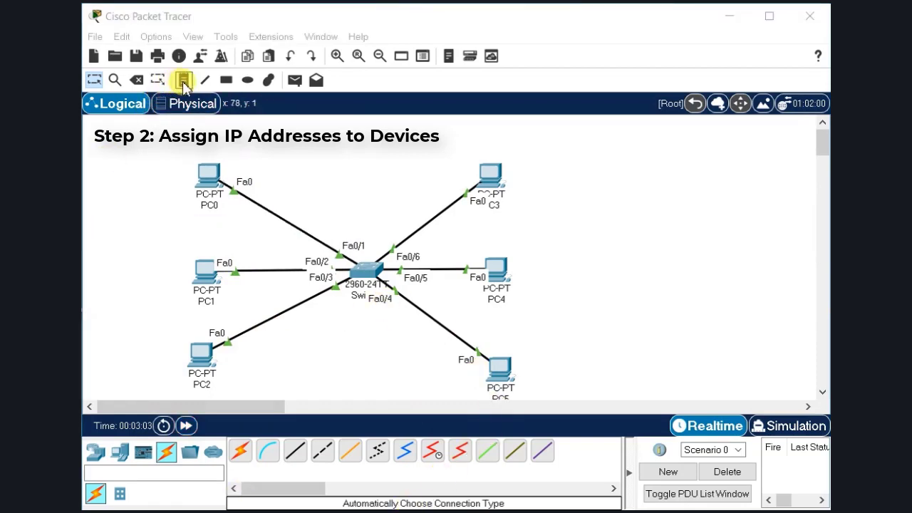
click(109, 179)
text(192.168.1.1)
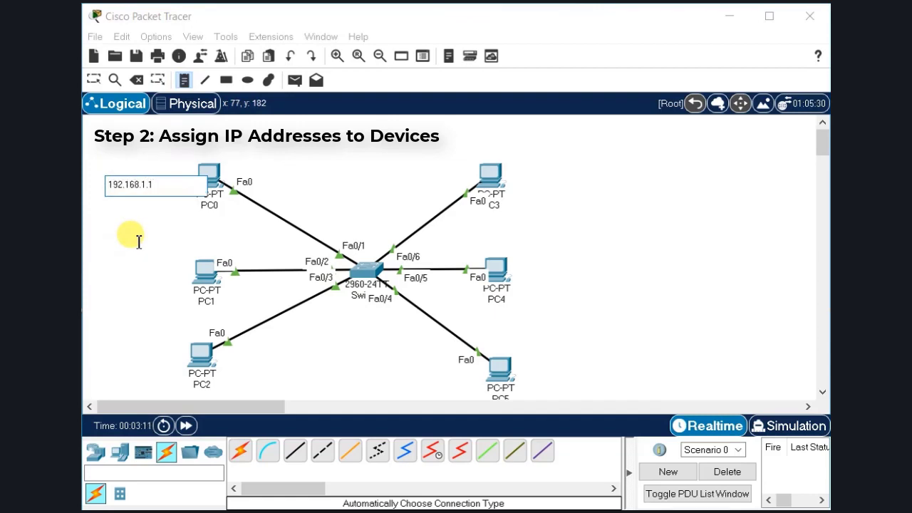
click(94, 79)
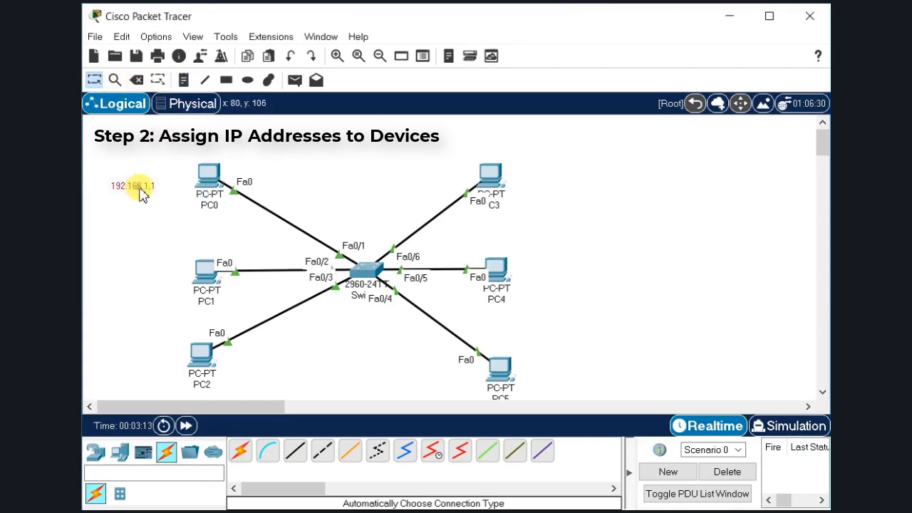
drag(141, 194, 161, 185)
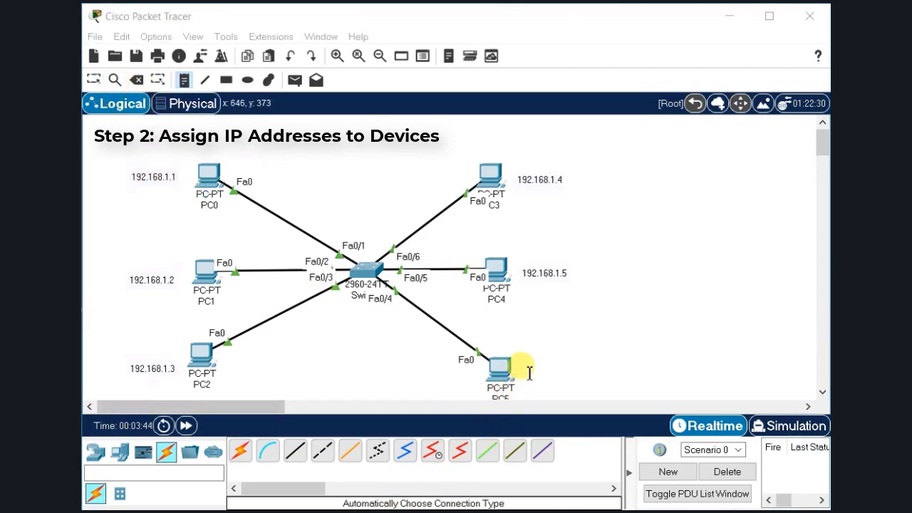
Step: Add a text note reading 192.168.1.6 beside PC5 and finish placing notes
click(531, 369)
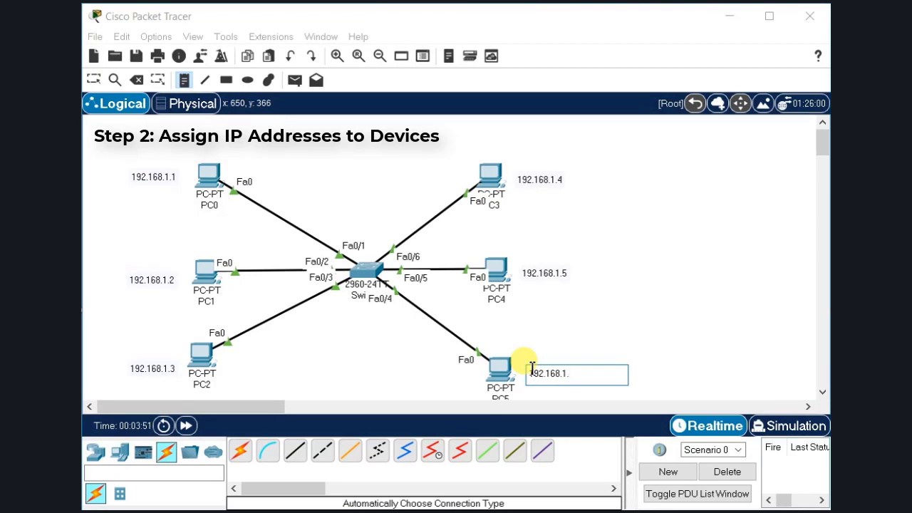
text(192.168.1.6)
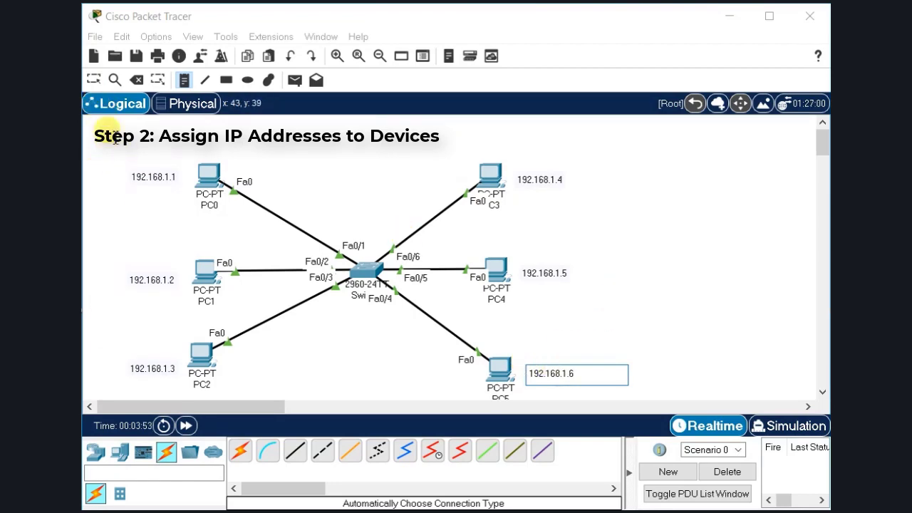
click(97, 82)
Step: Assign PC0 the static IPv4 address 192.168.1.1 with the default subnet mask 255.255.255.0 in its IP configuration
click(209, 175)
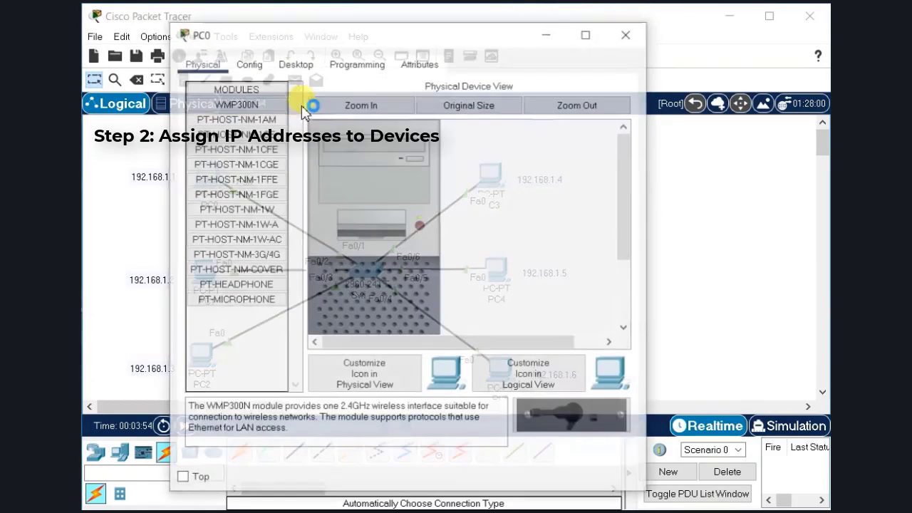
drag(265, 41, 396, 37)
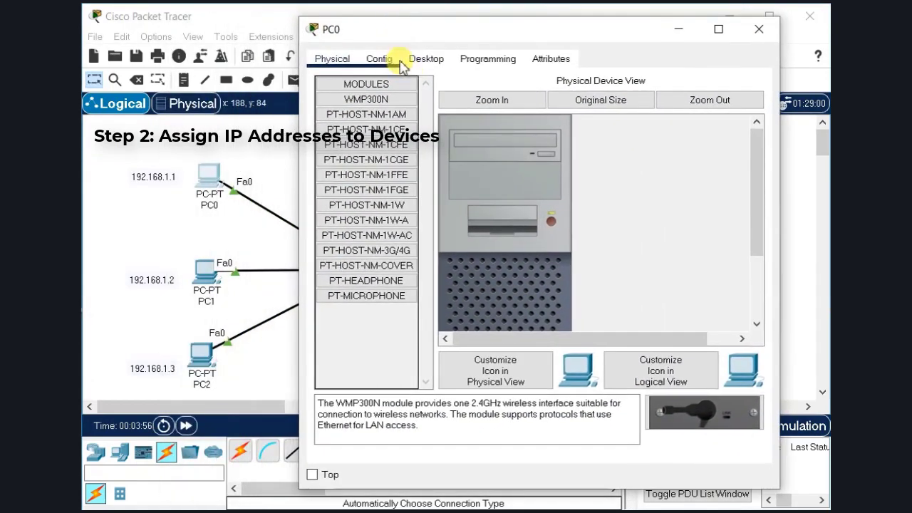
click(426, 58)
click(371, 114)
click(474, 161)
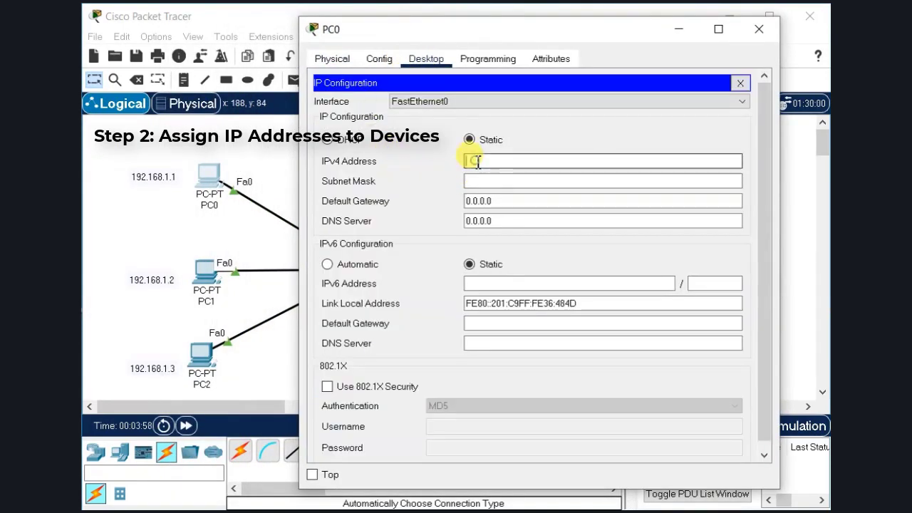
text(192.168)
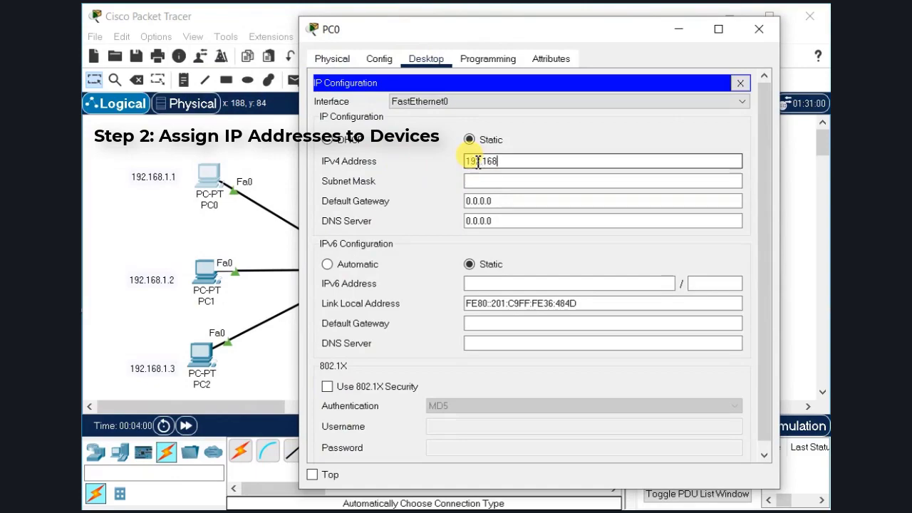
text(.1.1)
click(476, 181)
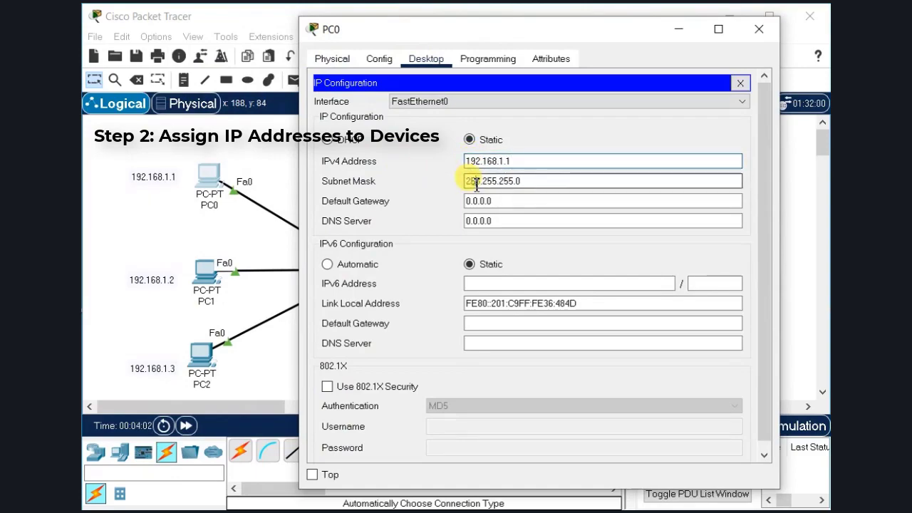
Step: Assign PC1 the static IPv4 address 192.168.1.2 with the default subnet mask 255.255.255.0 in its IP configuration
click(759, 29)
click(205, 270)
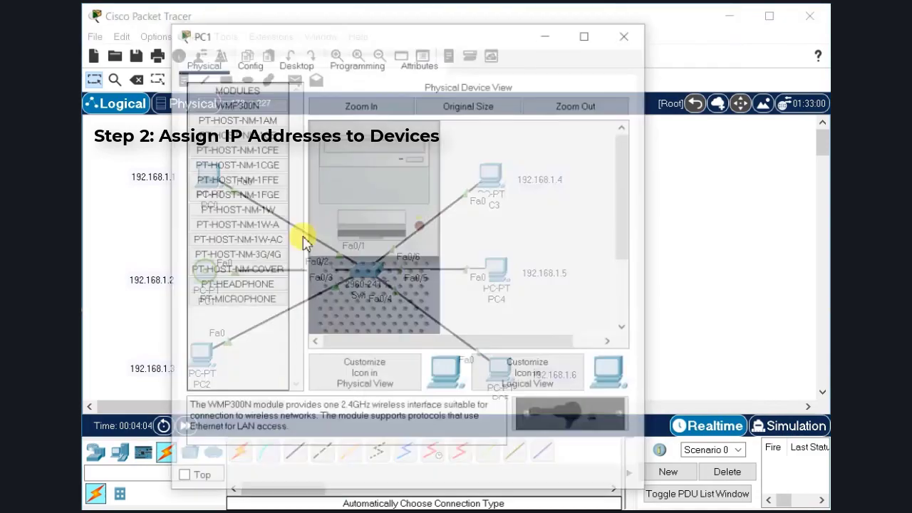
click(297, 63)
click(239, 120)
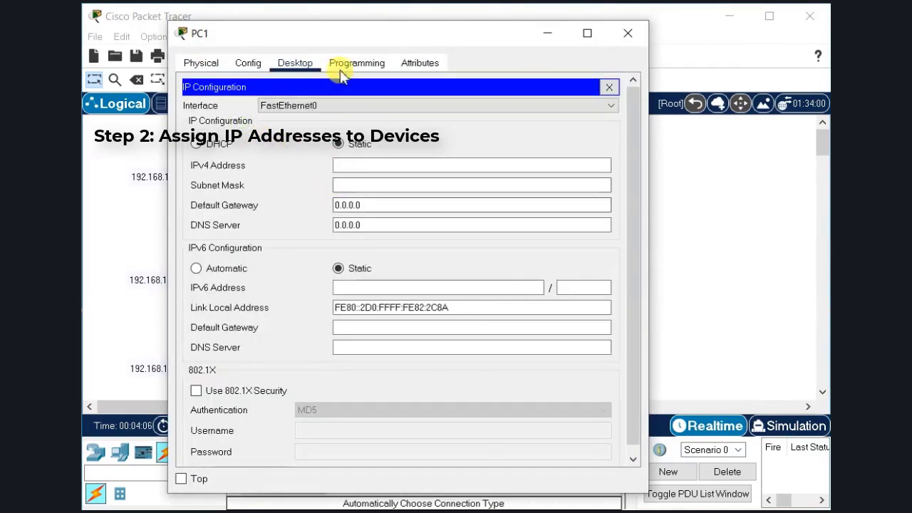
drag(347, 41, 489, 37)
click(485, 160)
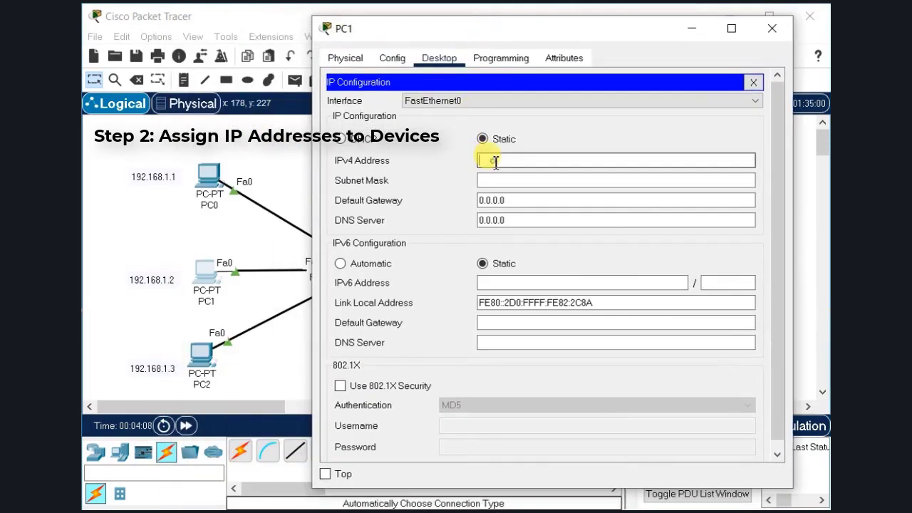
text(192.168.1.2)
click(555, 179)
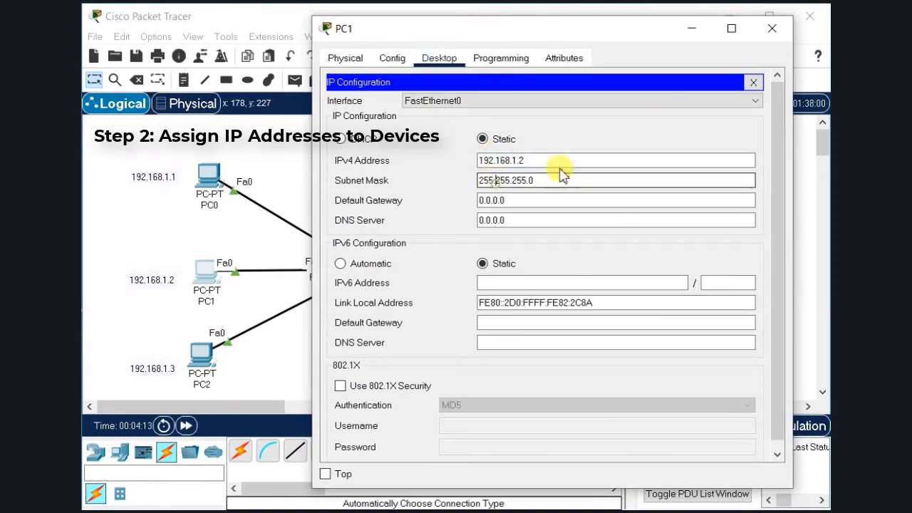
click(772, 27)
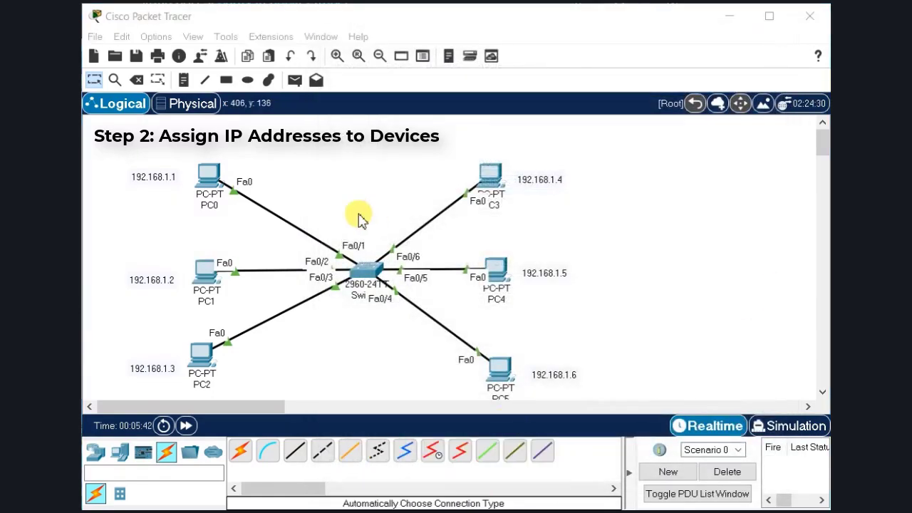
Step: Enter privileged mode in Switch0's command line and display its MAC address table with show mac-address-table
click(377, 284)
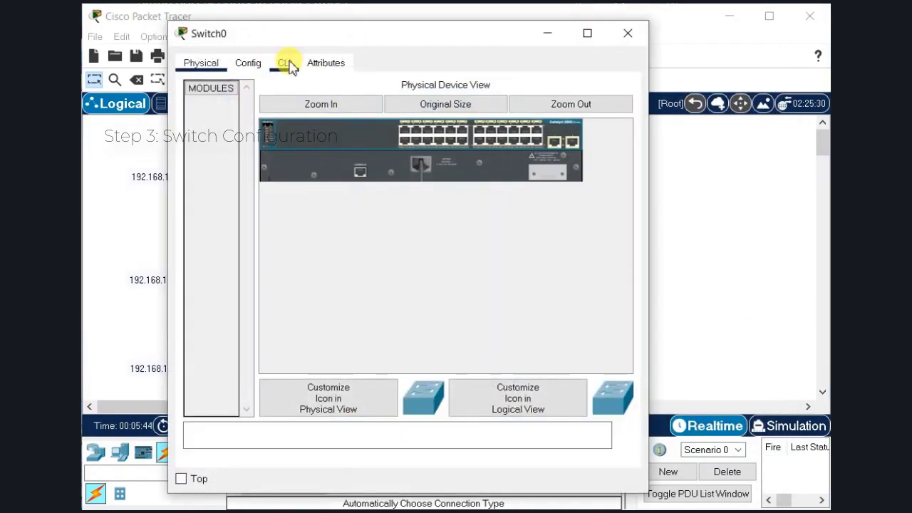
click(284, 62)
key(Return)
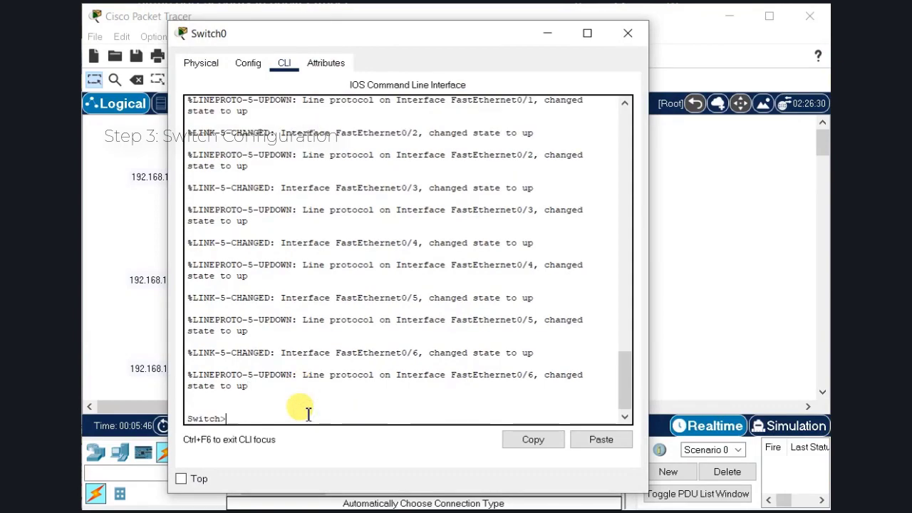
text(enable)
key(Return)
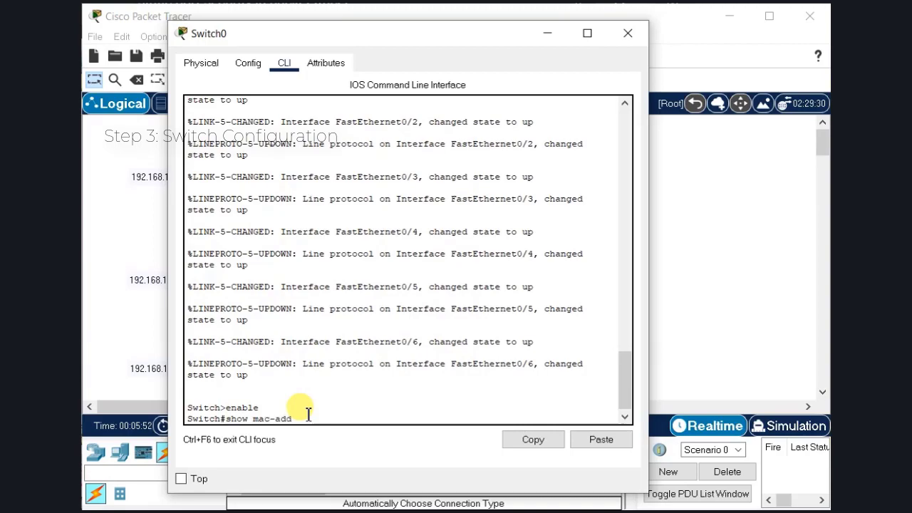
text(show mac-address-table)
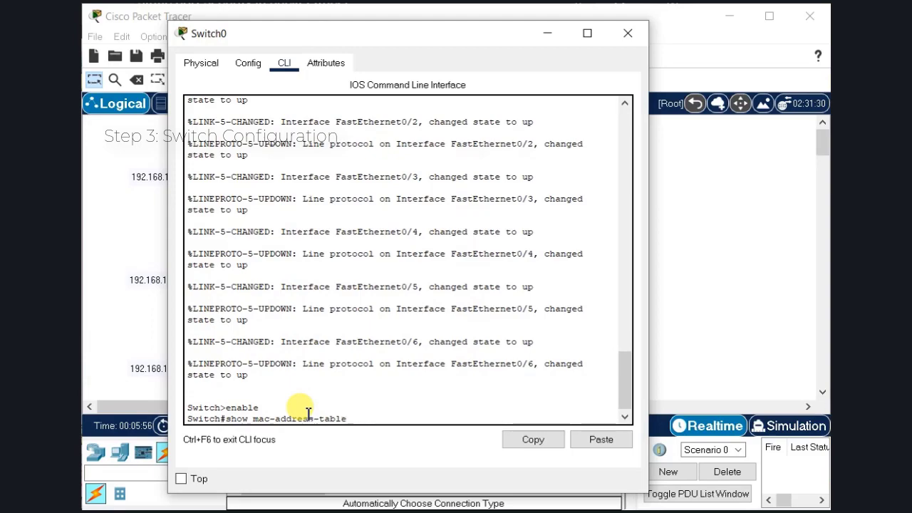
key(Return)
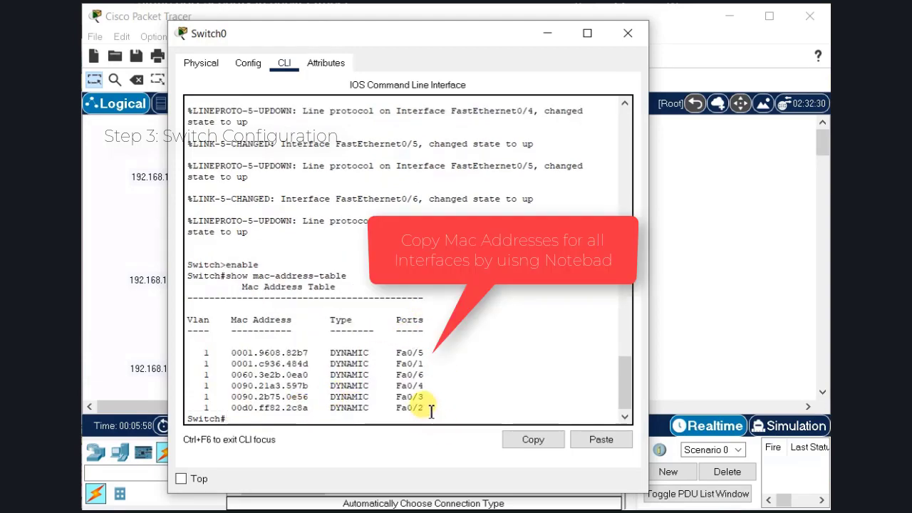
Step: Copy the whole MAC address table from Switch0's command line into an empty Notepad document
drag(425, 411, 184, 285)
click(527, 441)
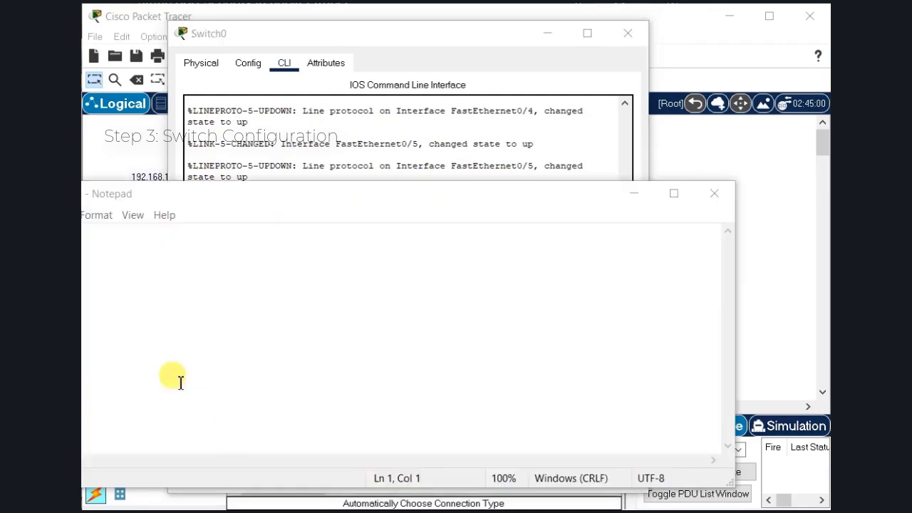
right_click(83, 246)
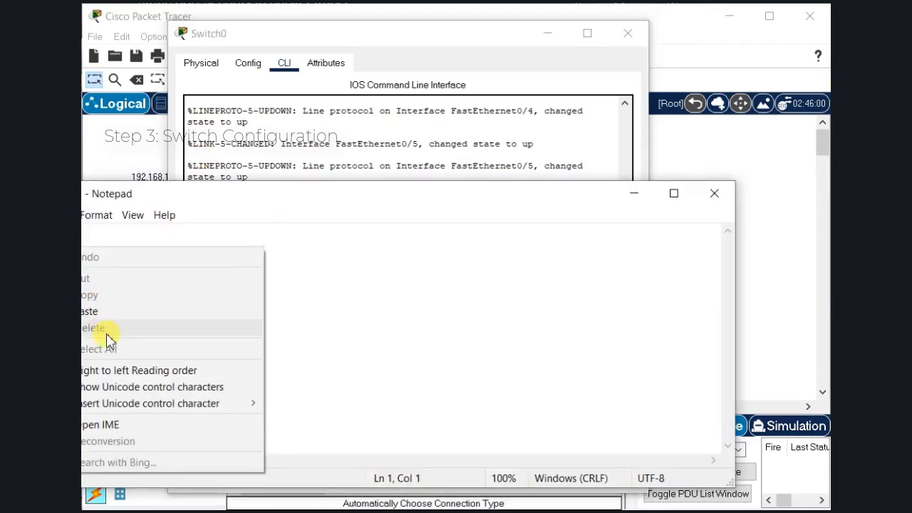
click(102, 309)
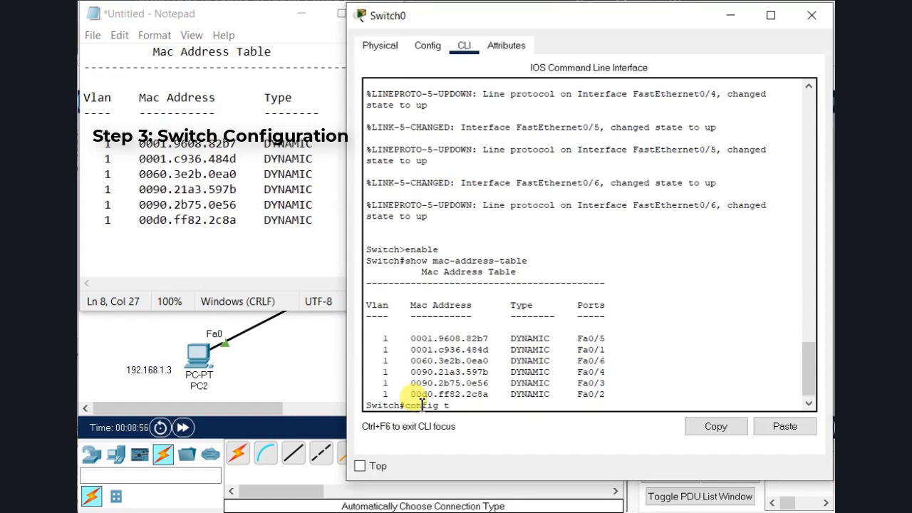
Step: Enter global configuration mode on Switch0 and set interface fa0/1 to switchport mode access
key(Return)
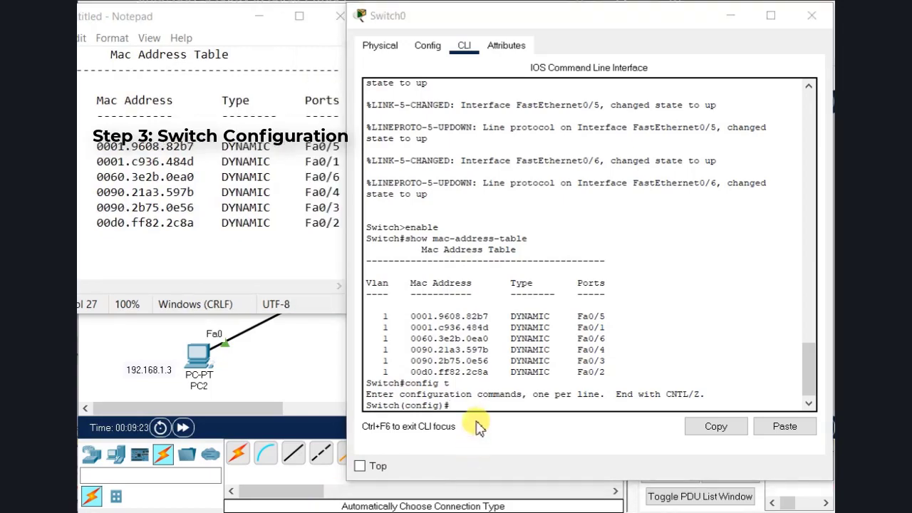
click(476, 403)
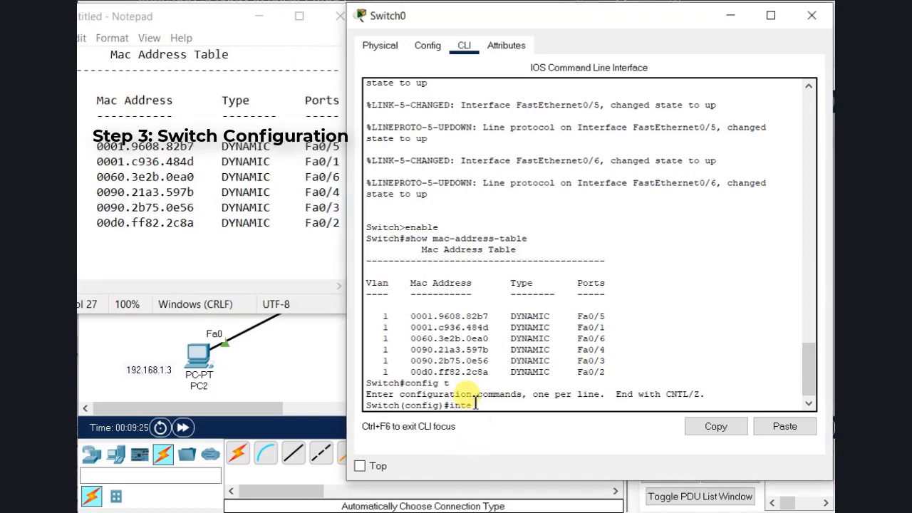
text(interface fa)
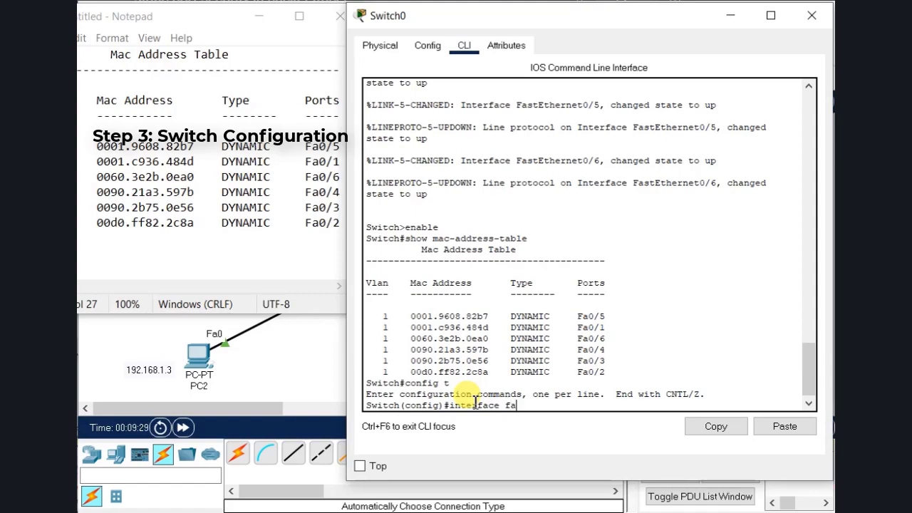
text(0/1)
key(Return)
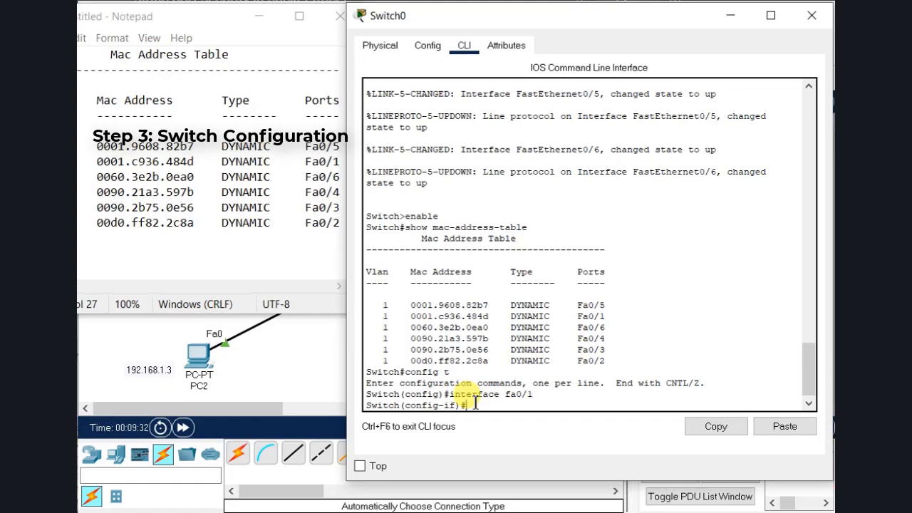
text(switchport mode access)
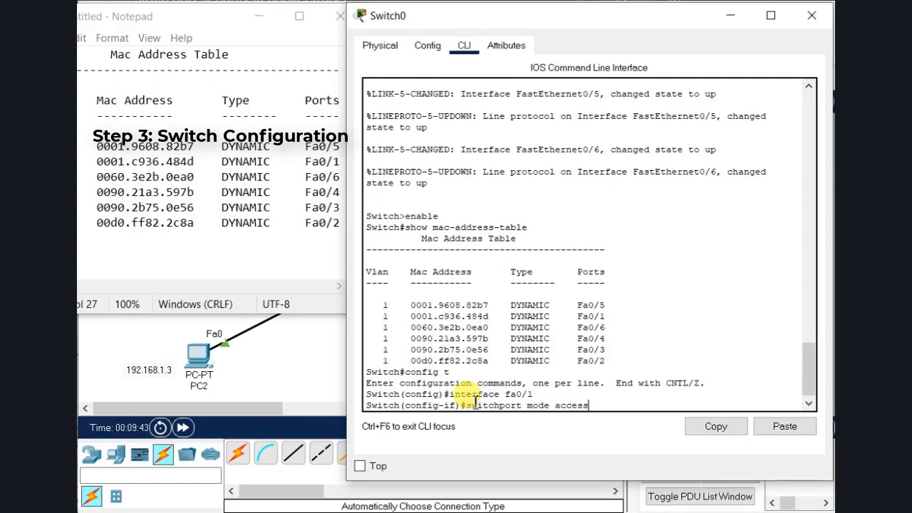
key(Return)
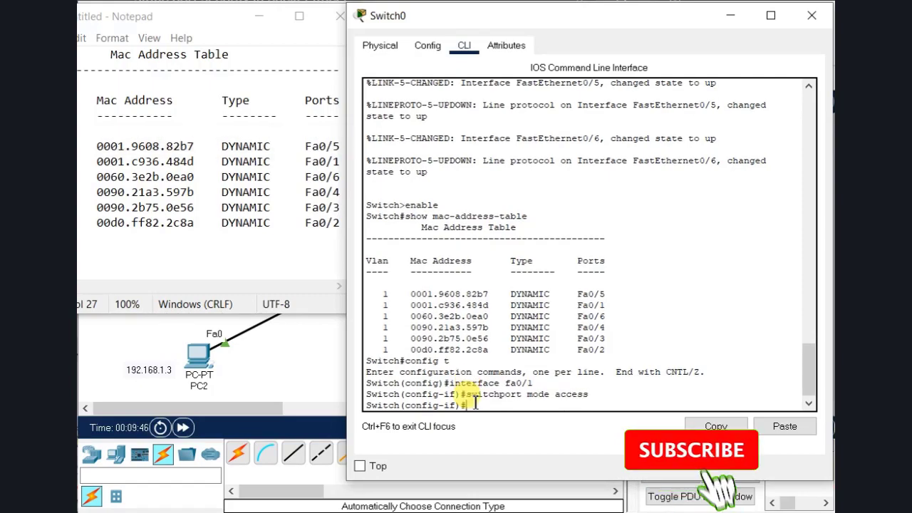
Step: Enable port security on interface fa0/1 with the command switchport port-security
text(switc)
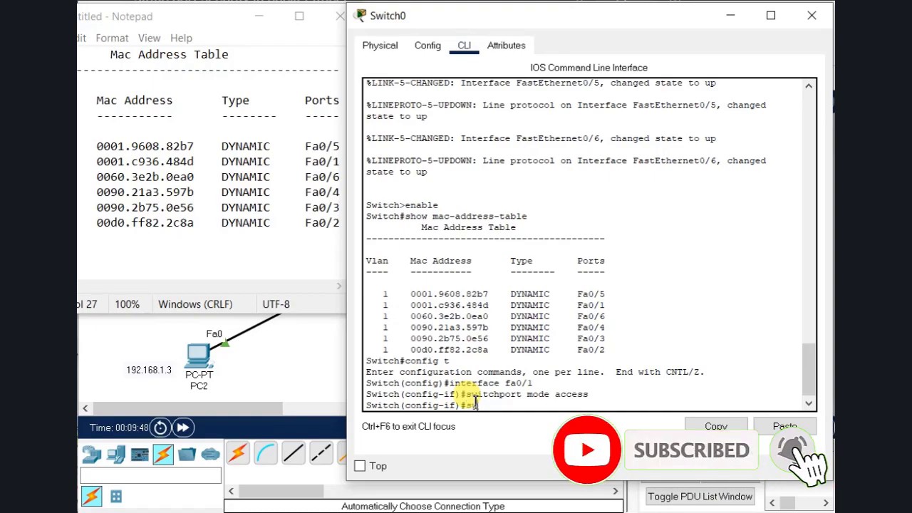
text(hport)
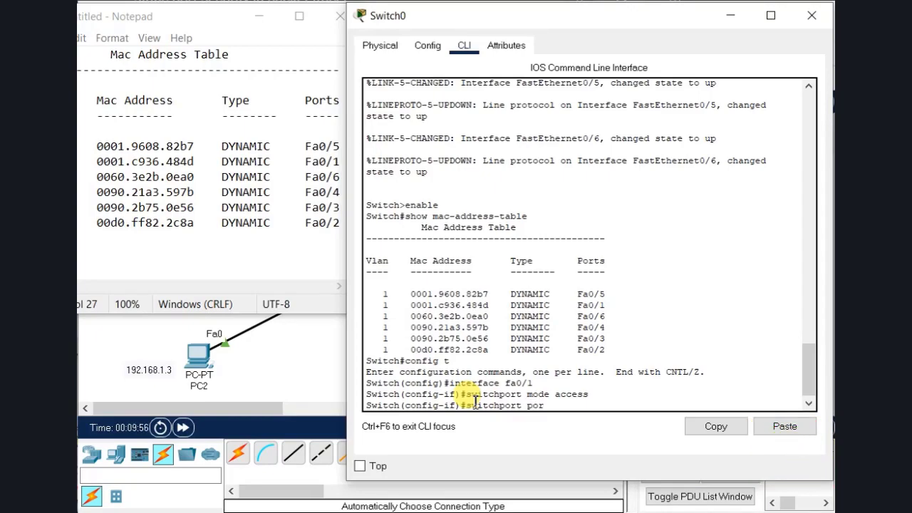
text(port-security)
key(Return)
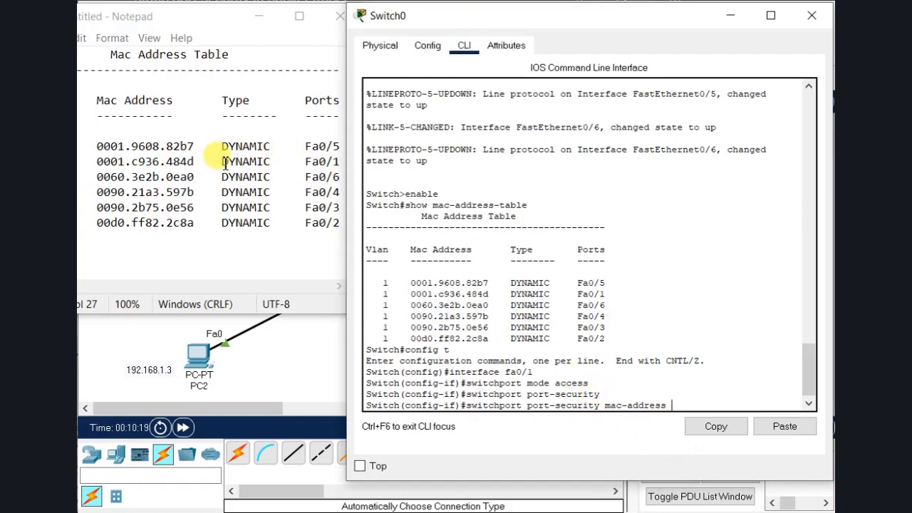
Step: Restrict fa0/1 to MAC address 0001.c936.484d, copied from Notepad, with switchport port-security mac-address, and exit the interface configuration
click(186, 154)
drag(352, 165, 90, 162)
click(210, 166)
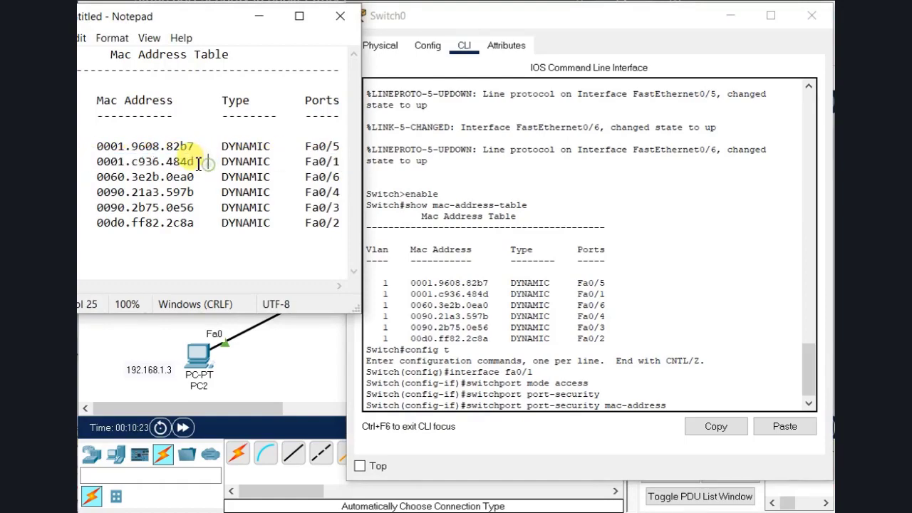
drag(194, 162, 100, 162)
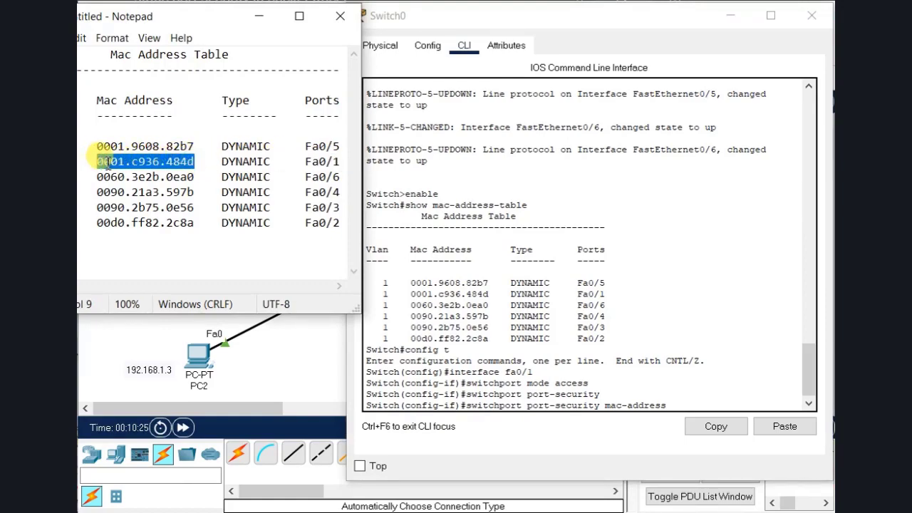
right_click(118, 165)
click(142, 209)
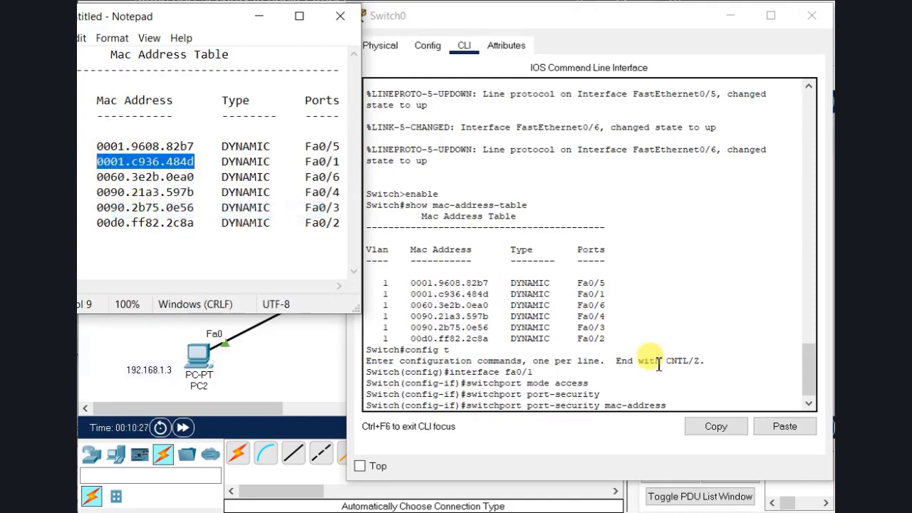
click(670, 404)
click(784, 428)
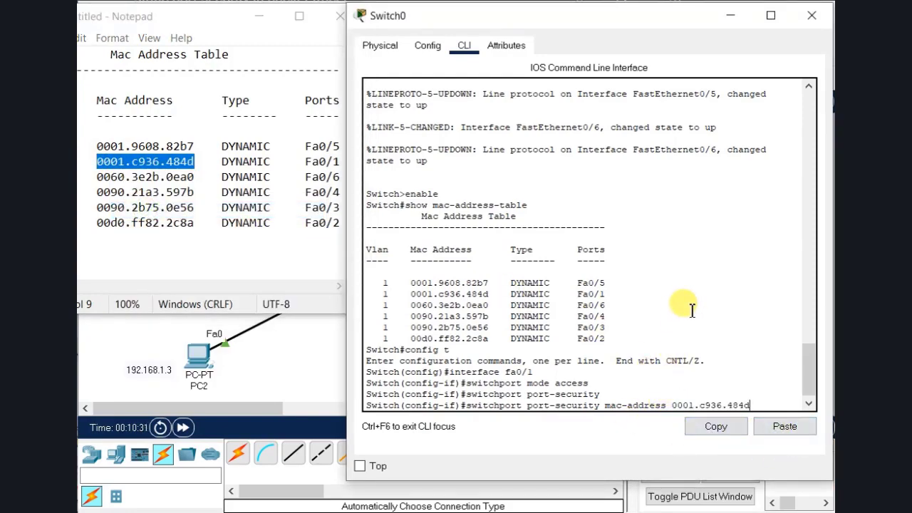
key(Return)
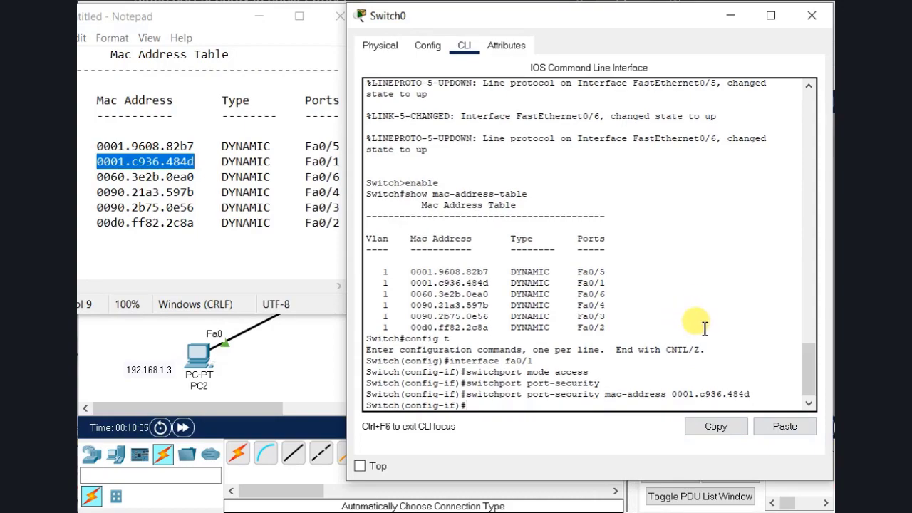
text(exit)
key(Return)
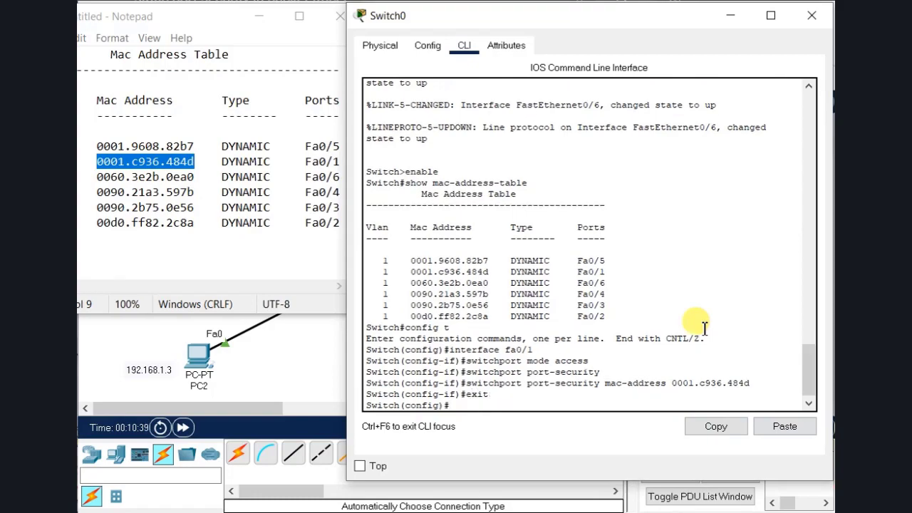
Step: Select interface fa0/2 on Switch0 and set it to switchport mode access
text(in)
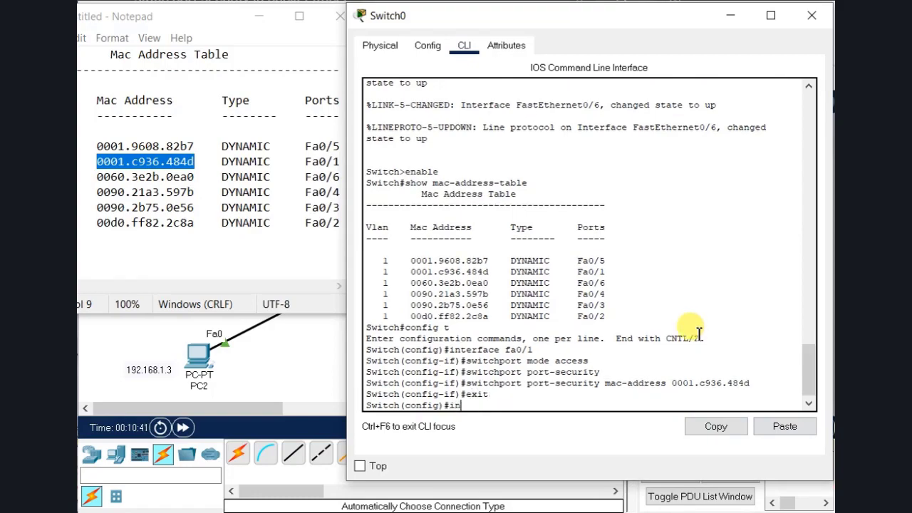
text(terface fa0/2)
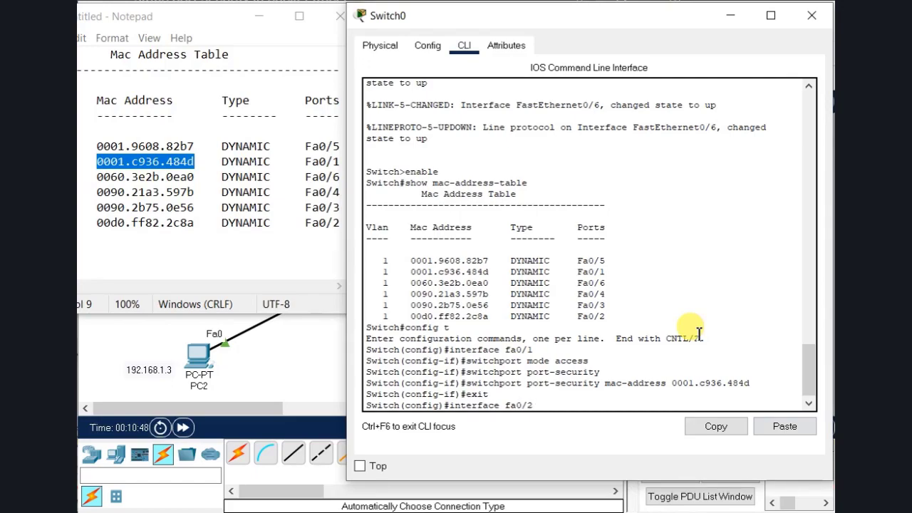
key(Return)
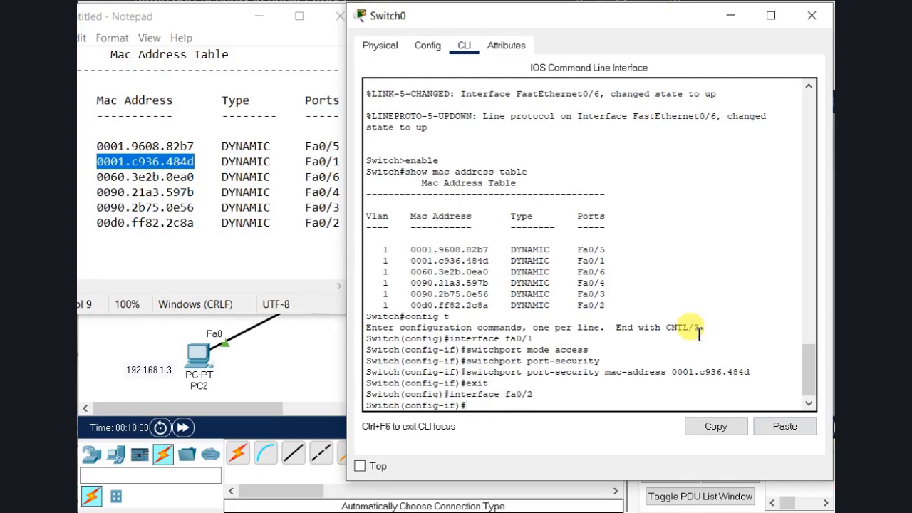
text(switchport mode acc)
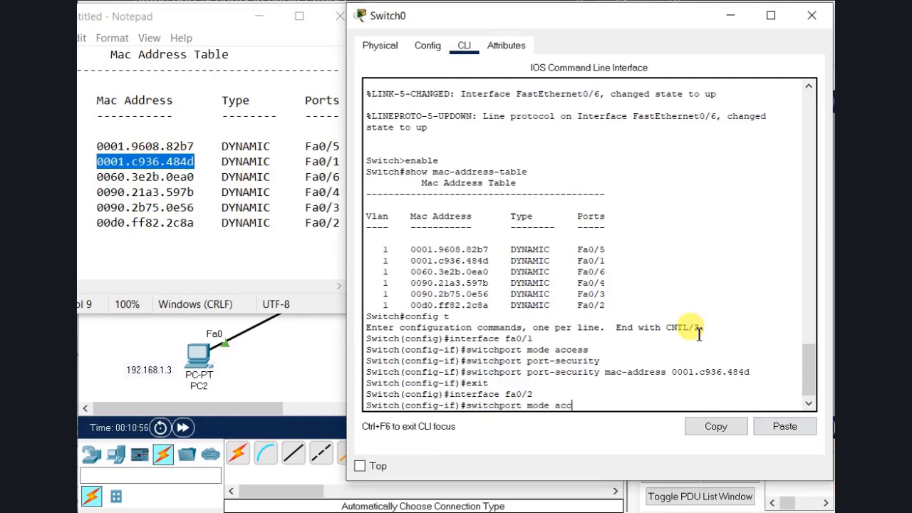
text(ess)
key(Return)
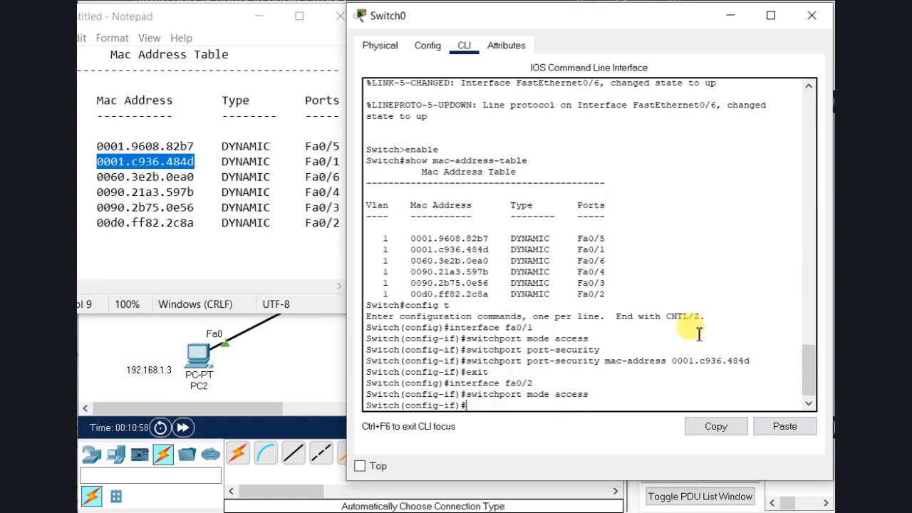
Step: Enable port security on interface fa0/2 with the command switchport port-security
text(switchport port-s)
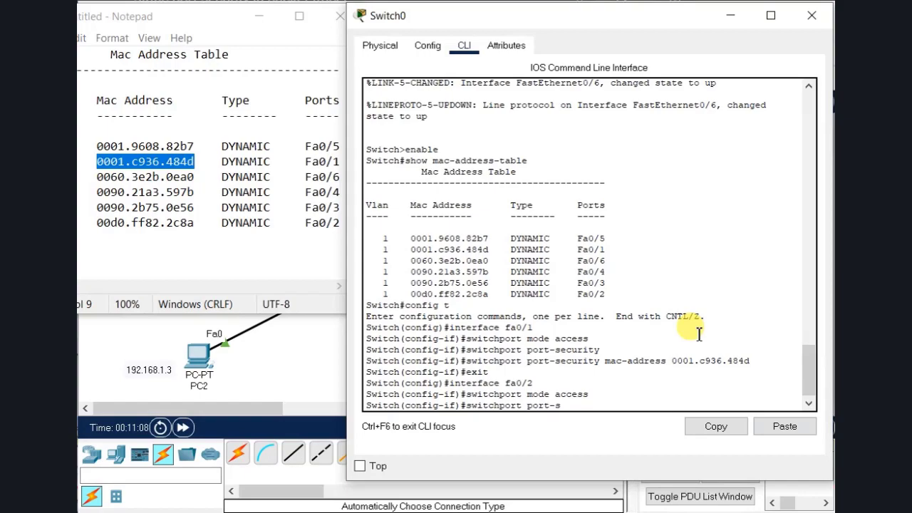
text(ecurity)
key(Return)
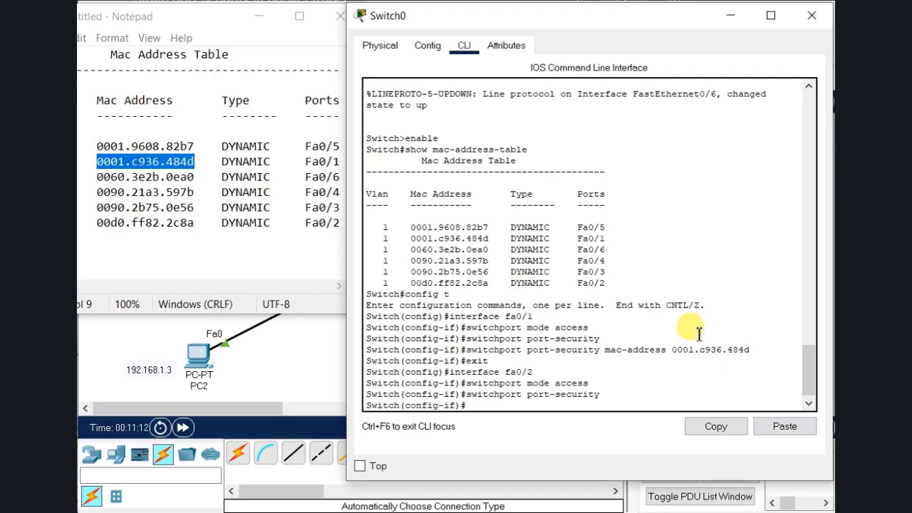
Step: Restrict fa0/2 to MAC address 00d0.ff82.2c8a, copied from Notepad, with switchport port-security mac-address, and exit the interface configuration
text(switchport)
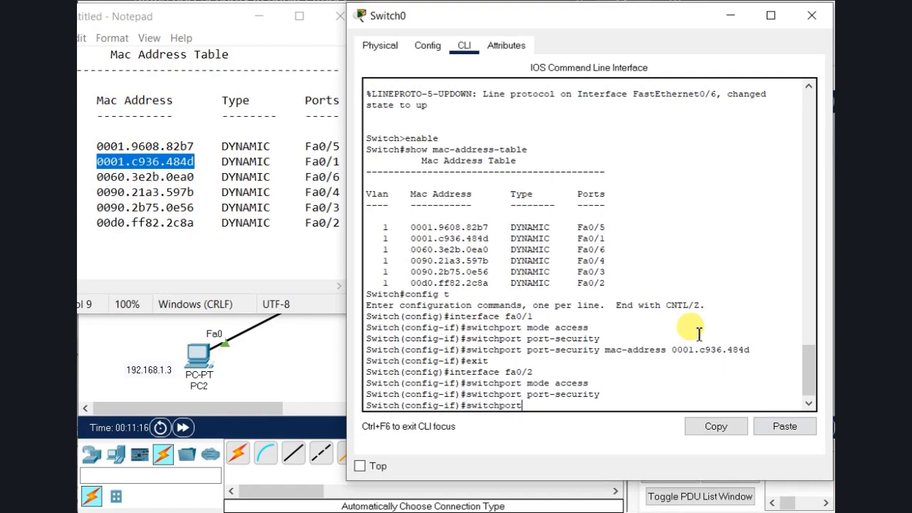
text( port-security)
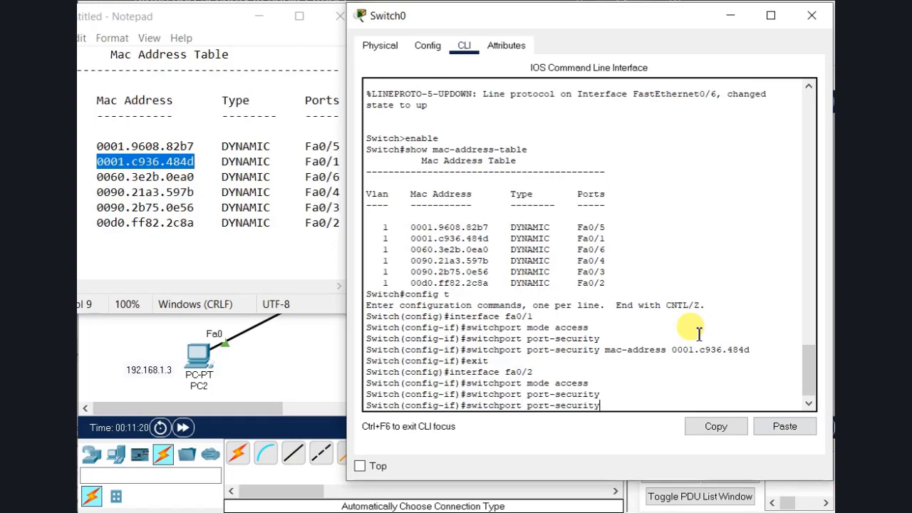
text( ma)
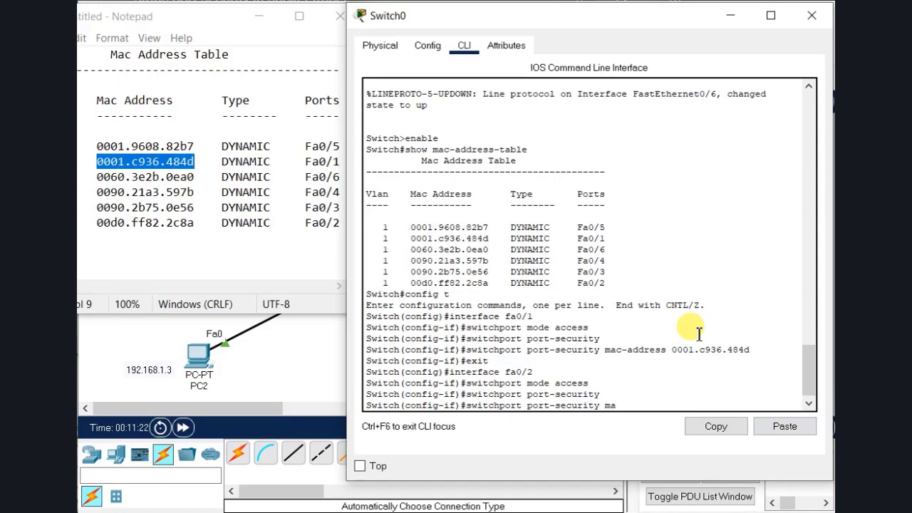
text(c-address)
drag(195, 223, 79, 224)
right_click(115, 227)
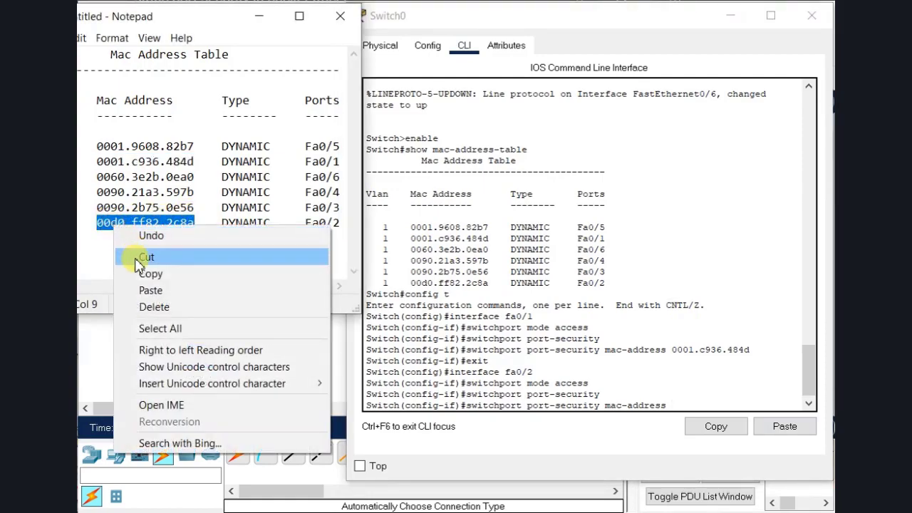
click(146, 274)
click(671, 406)
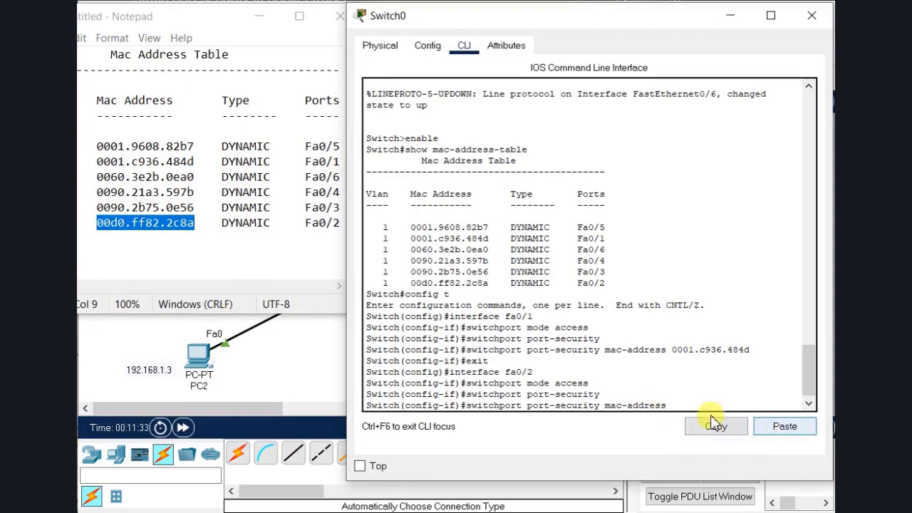
click(775, 431)
key(Return)
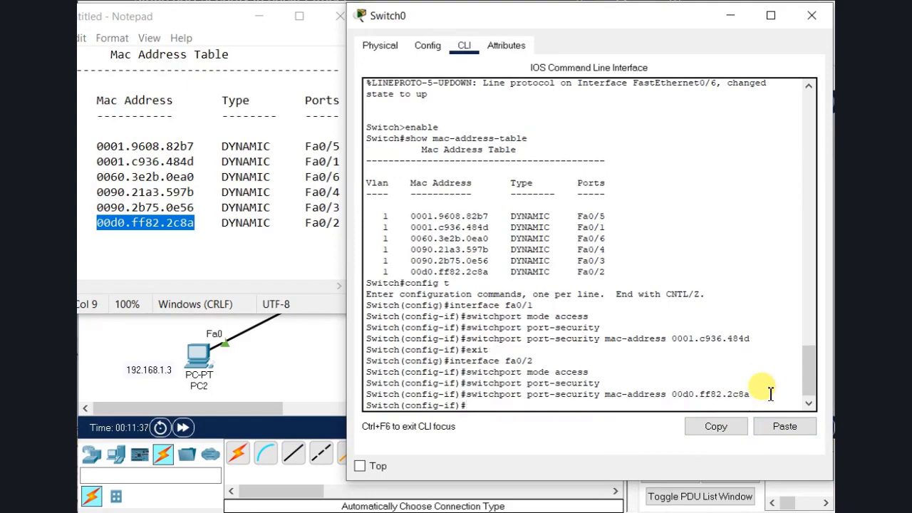
text(exit)
key(Return)
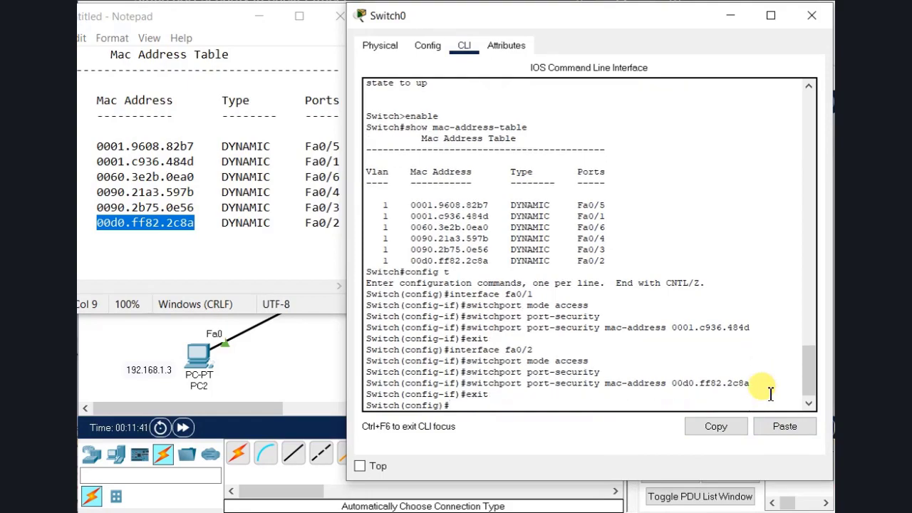
Step: Select interface fa0/3 on Switch0 and set it to switchport mode access
text(interface fa0/3)
key(Return)
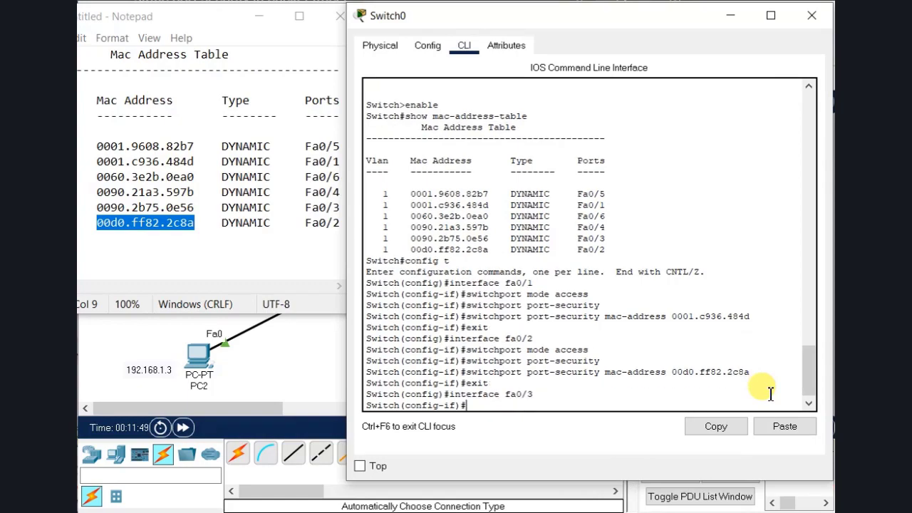
text(switchport mode a)
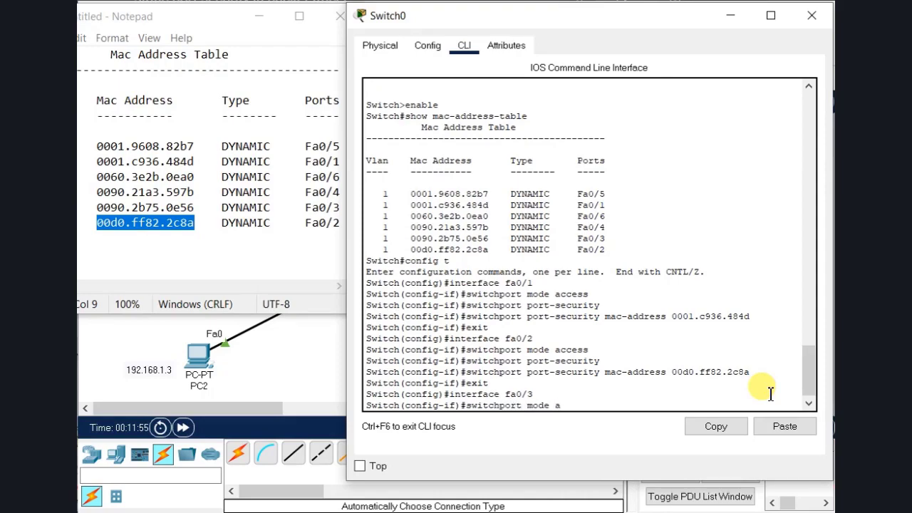
text(ccess)
key(Return)
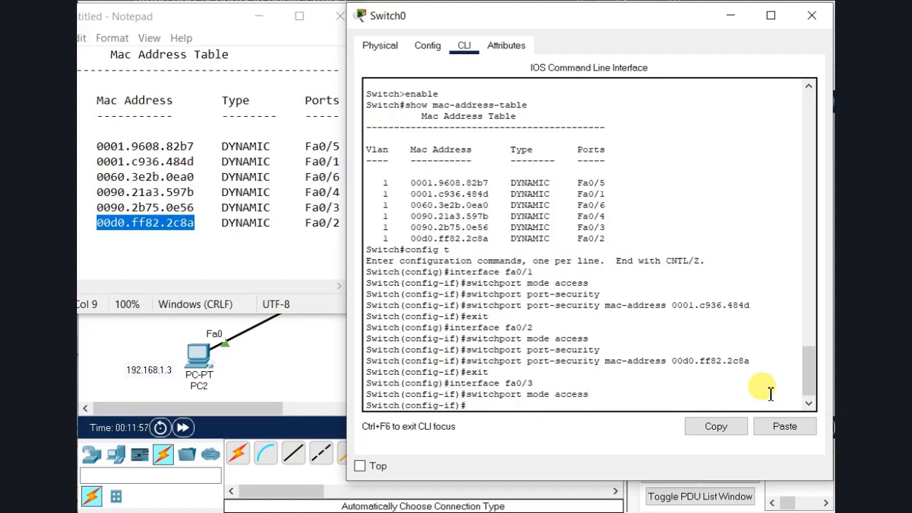
Step: Enable port security on interface fa0/3 with the command switchport port-security
text(switchport port-se)
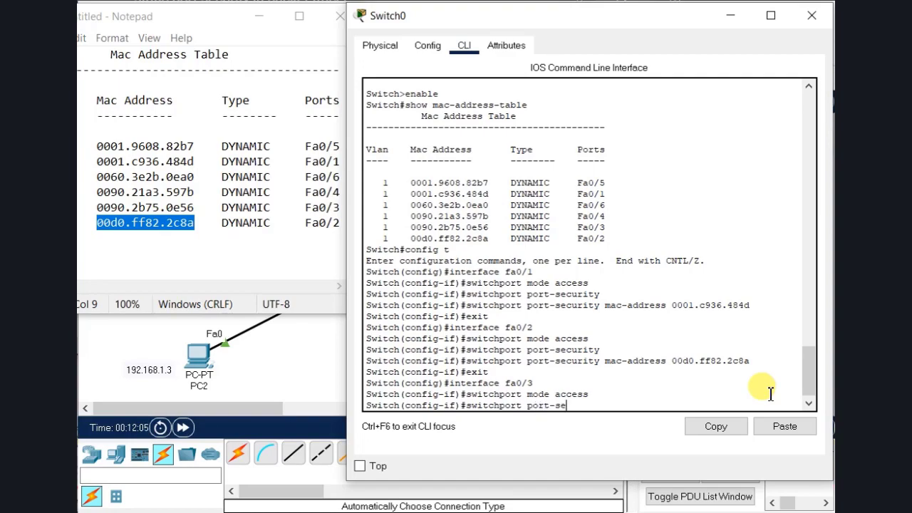
text(curity)
key(Return)
Step: Restrict fa0/3 to MAC address 0090.2b75.0e56, copied from Notepad, with switchport port-security mac-address, and exit the interface configuration
text(sw)
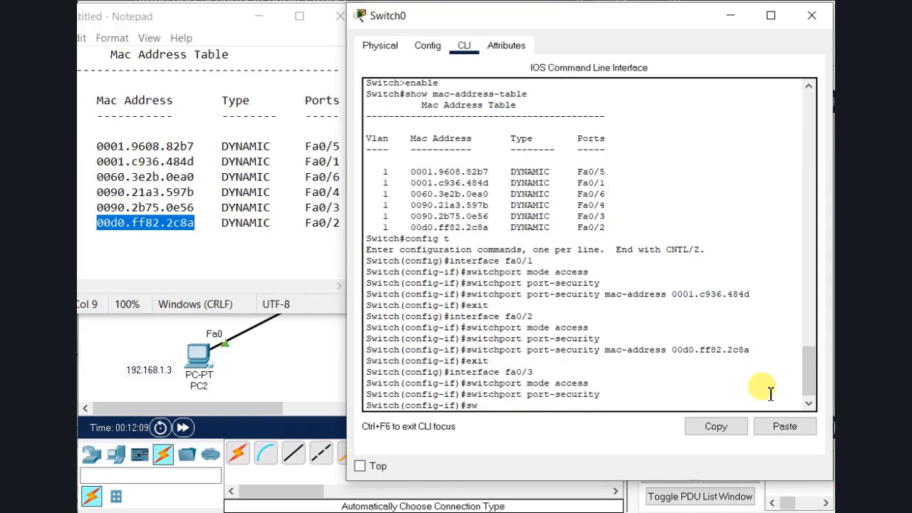
text(itchport port-securi)
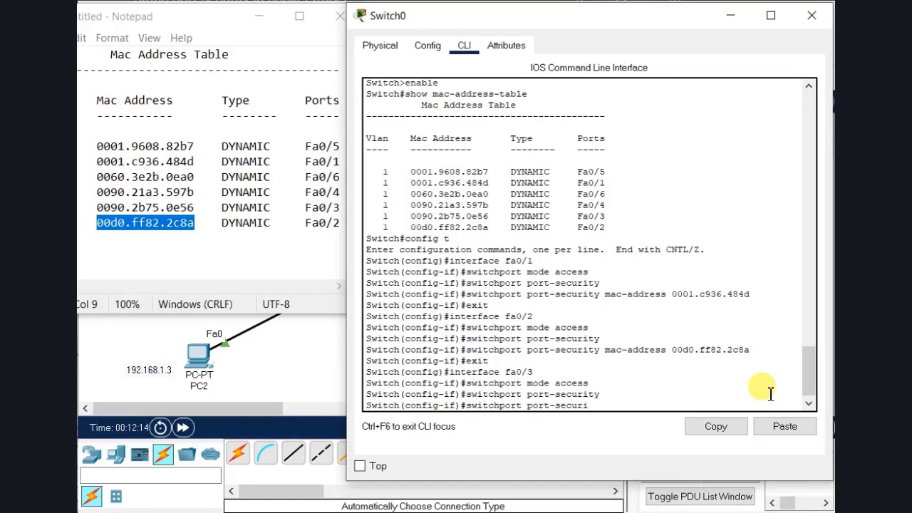
text(ty mac-address)
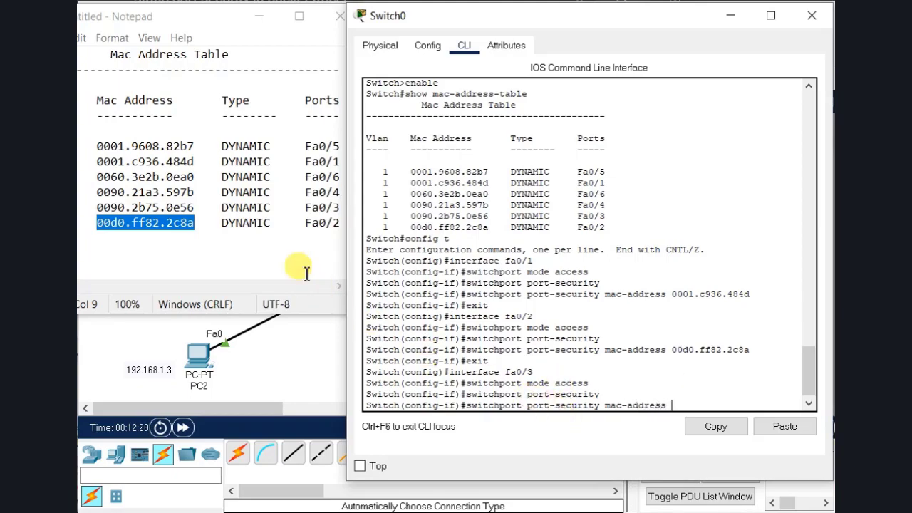
drag(194, 207, 100, 208)
right_click(125, 206)
click(142, 257)
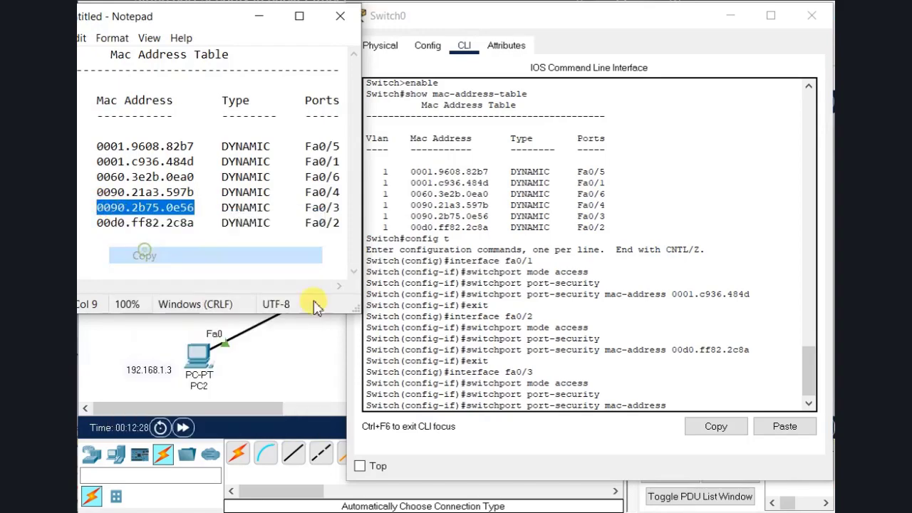
click(674, 400)
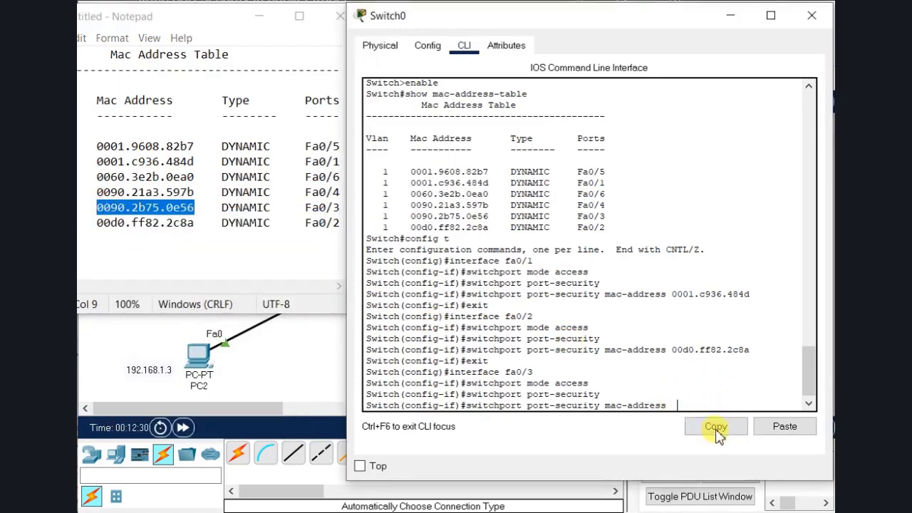
click(767, 428)
key(Return)
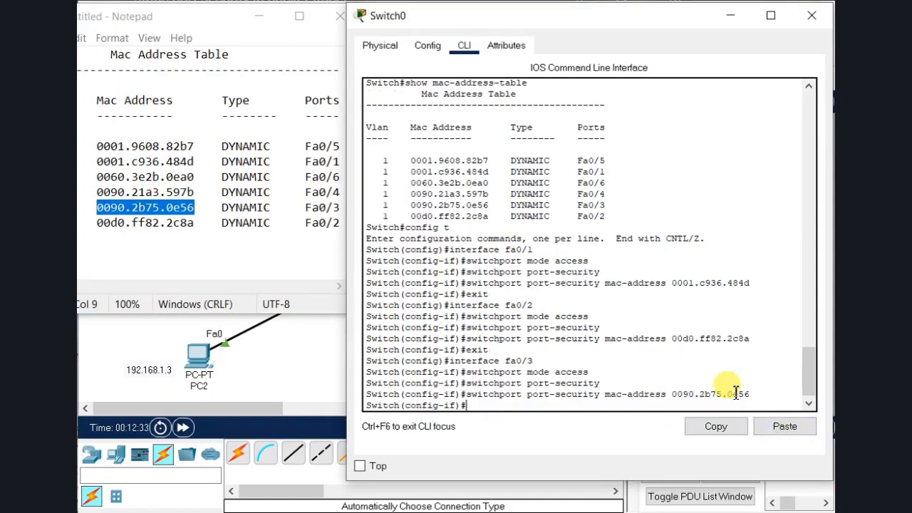
text(exit)
key(Return)
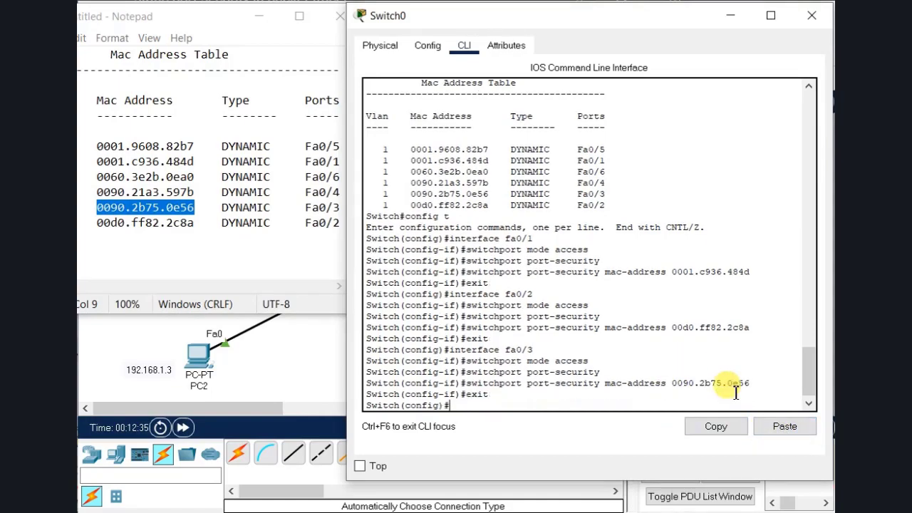
Step: Select interface fa0/4 on Switch0 and set it to switchport mode access
text(interface fa0/4)
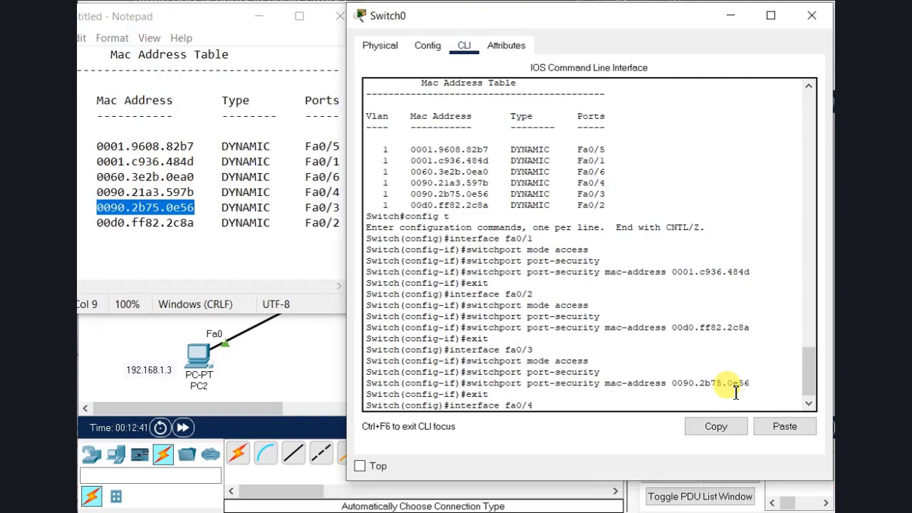
key(Return)
text(sw)
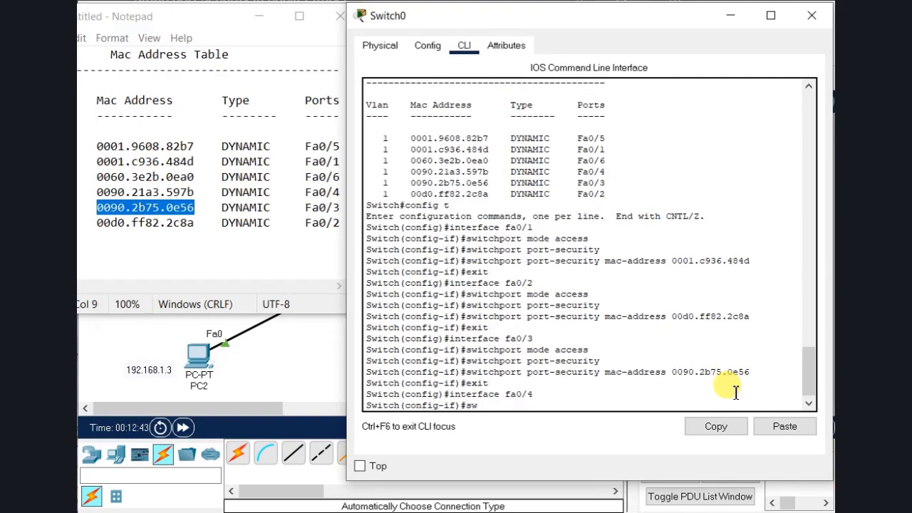
text(itchport mode access)
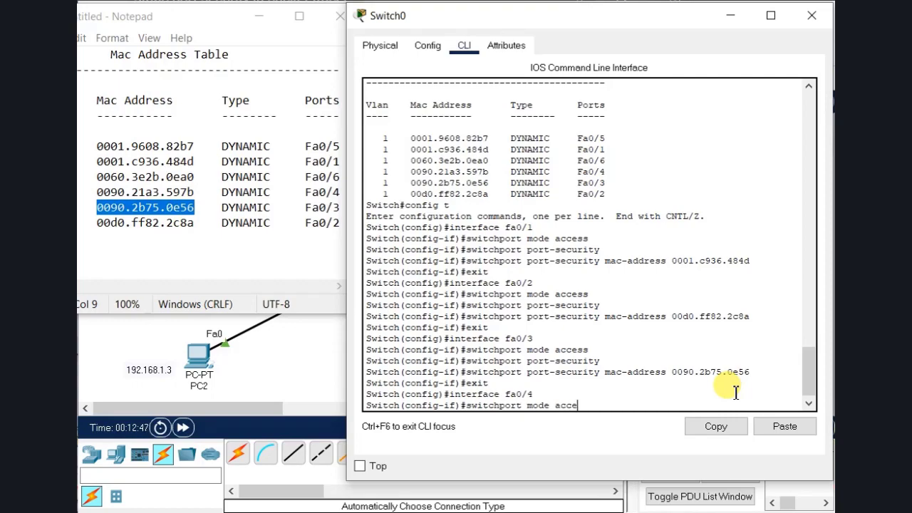
key(Return)
Step: Enable port security on interface fa0/4 with the command switchport port-security
text(swit)
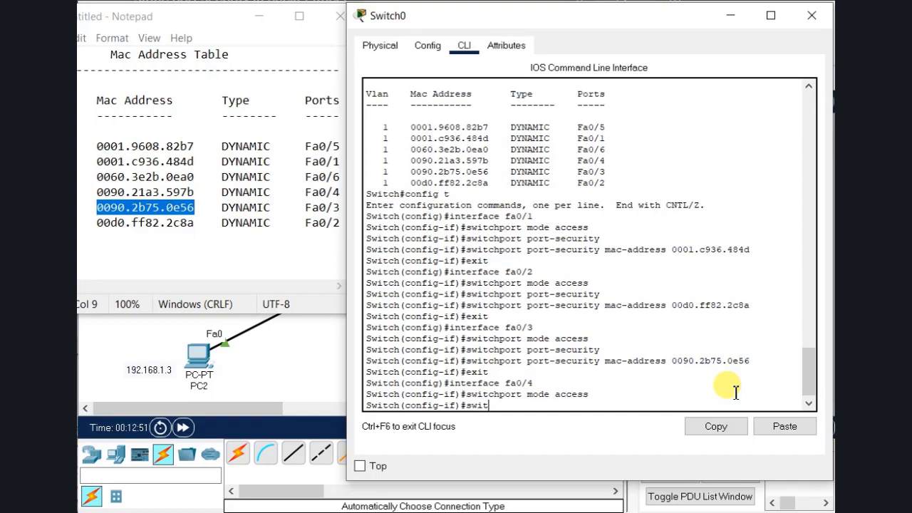
text(chport port-security)
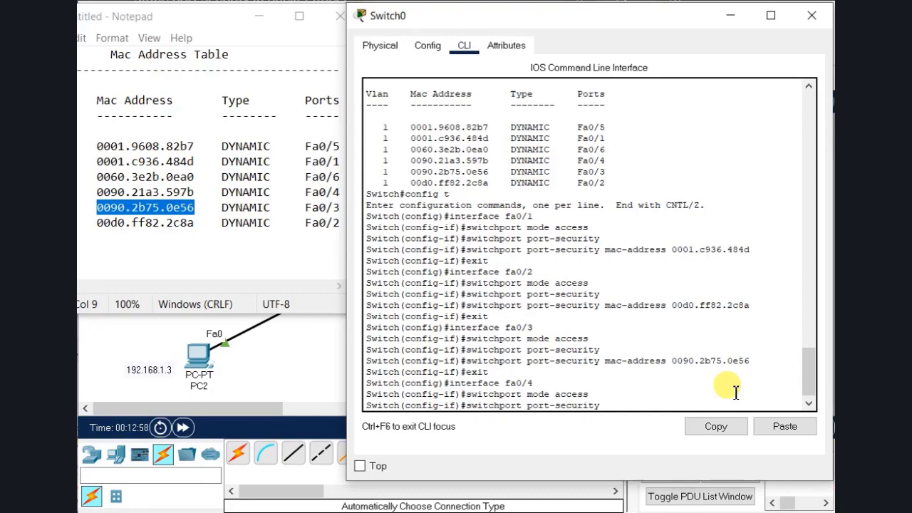
key(Return)
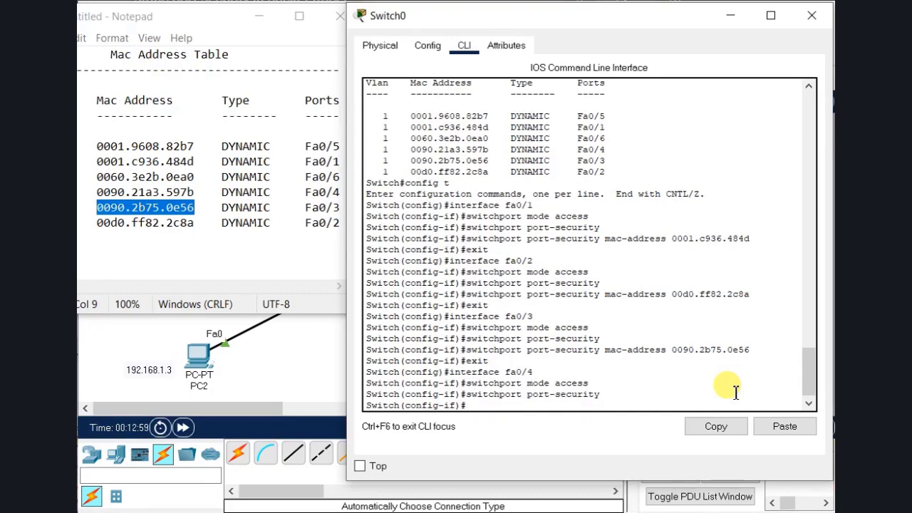
Step: Restrict fa0/4 to MAC address 0090.21a3.597b, copied from Notepad, with switchport port-security mac-address, and exit the interface configuration
text(switchport port-securit)
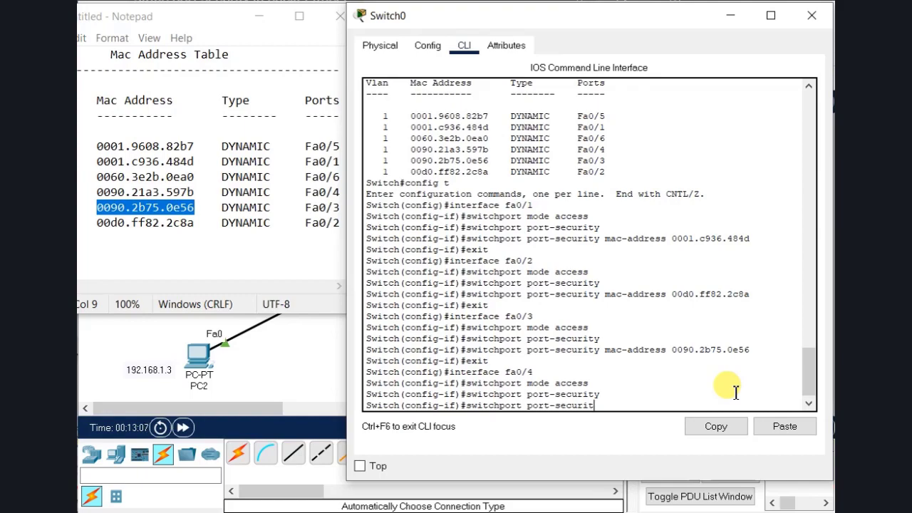
text(y mac-address)
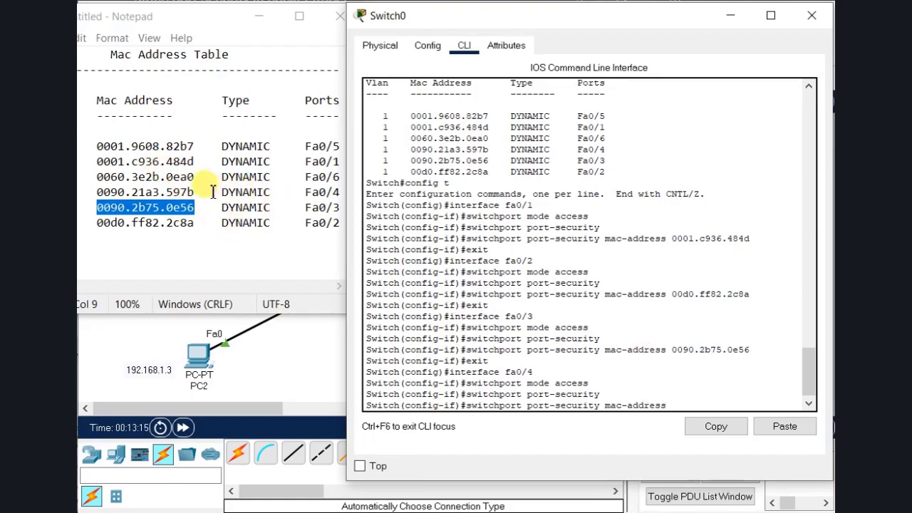
drag(195, 192, 104, 192)
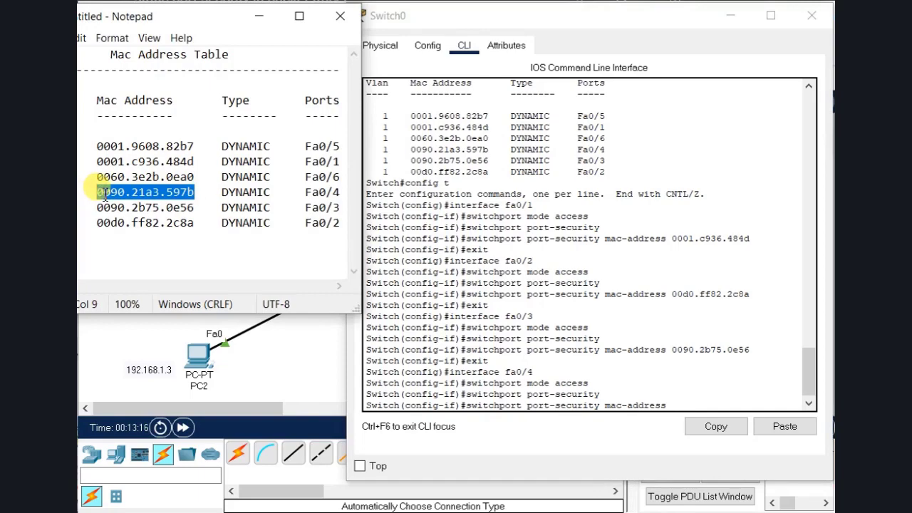
right_click(104, 193)
click(143, 241)
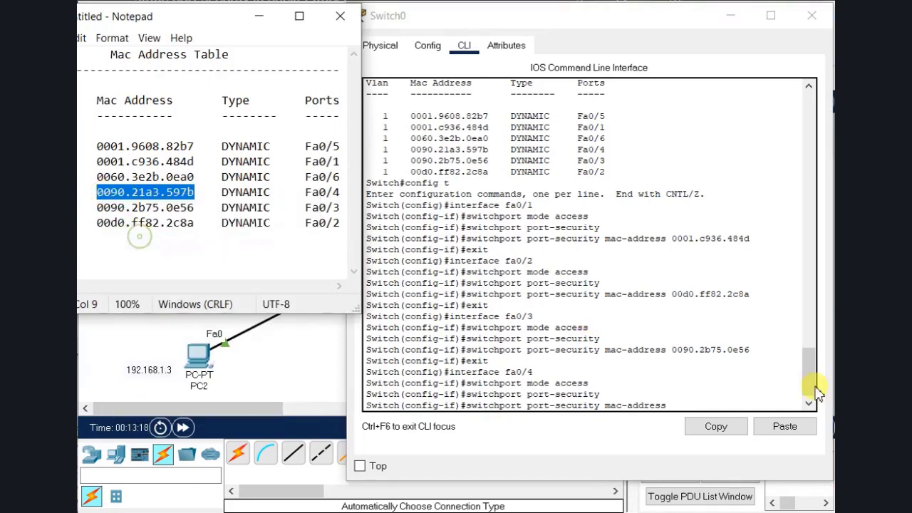
click(664, 404)
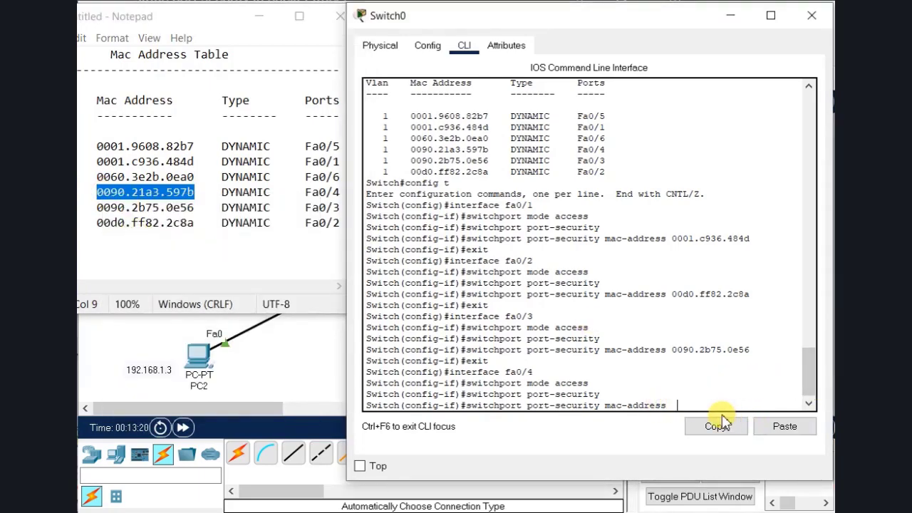
click(781, 428)
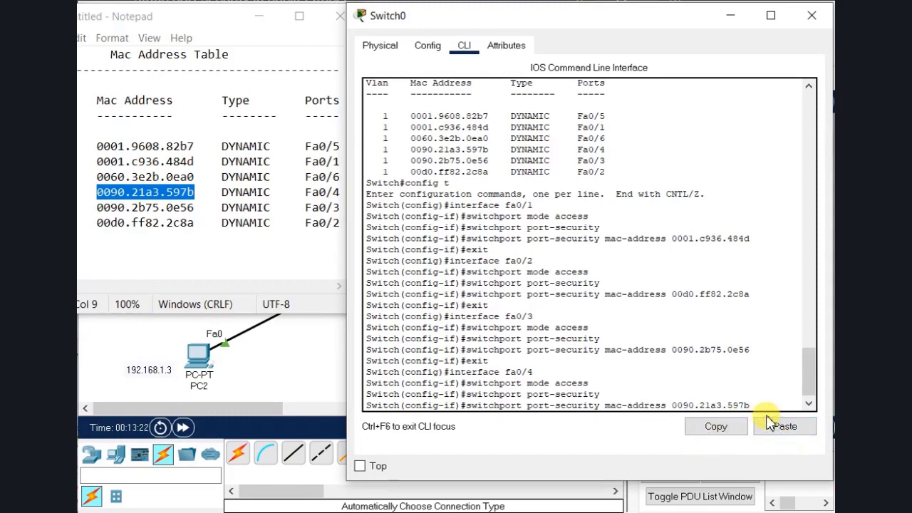
key(Return)
text(exit)
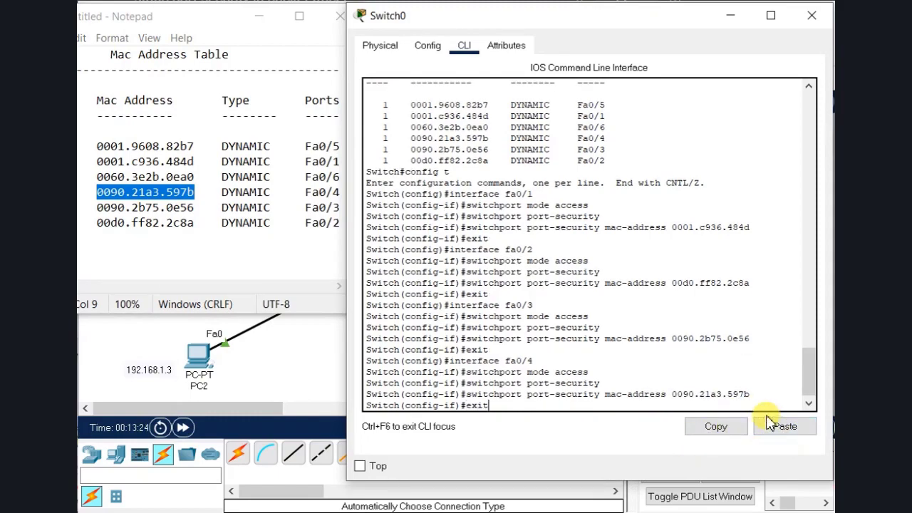
key(Return)
Step: Select interface fa0/5 on Switch0 and set it to switchport mode access
text(interface fa)
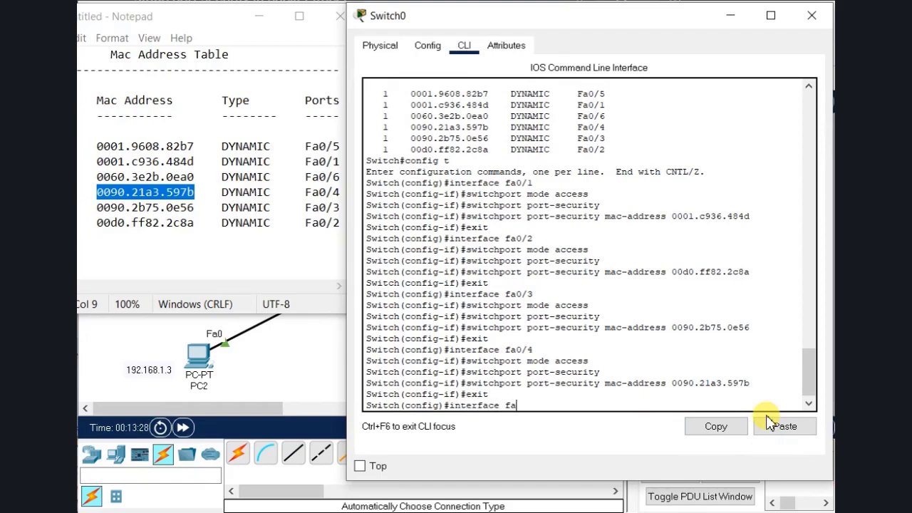
text(0/5)
key(Return)
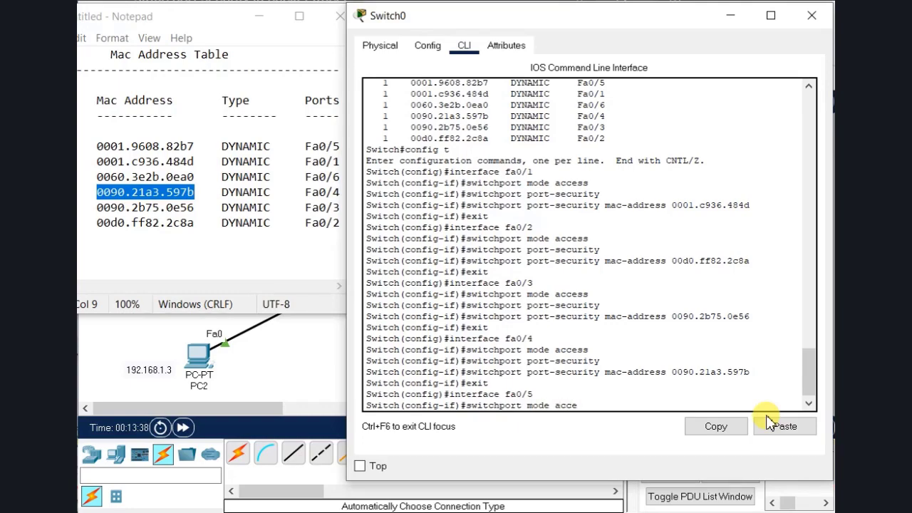
key(Return)
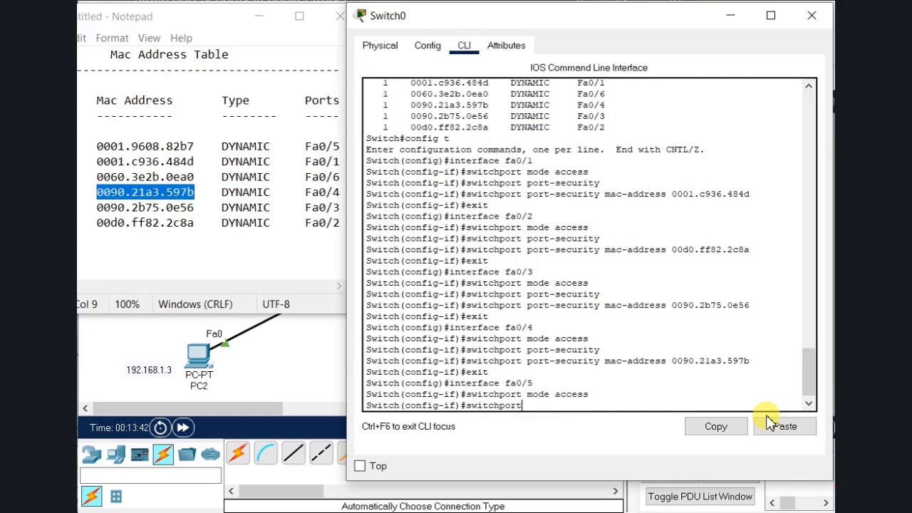
Step: Enable port security on interface fa0/5 with the command switchport port-security
text(switchport port-se)
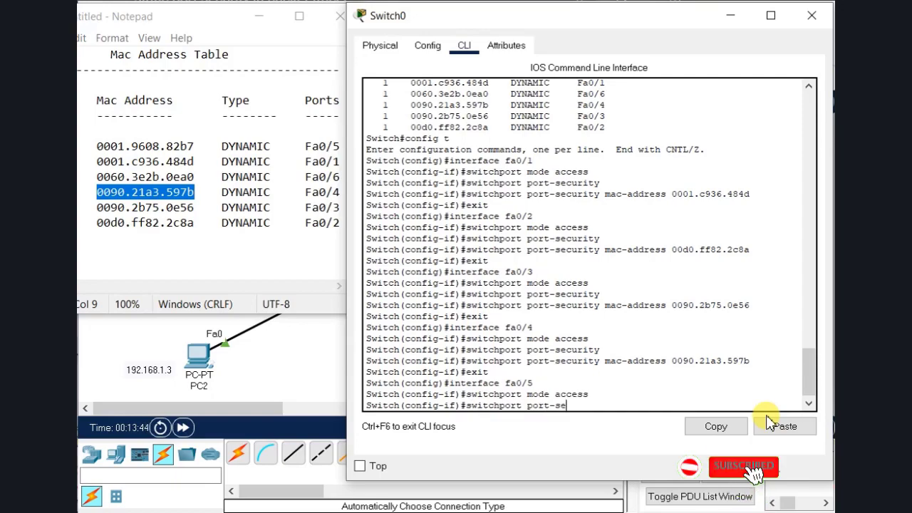
text(curity)
key(Return)
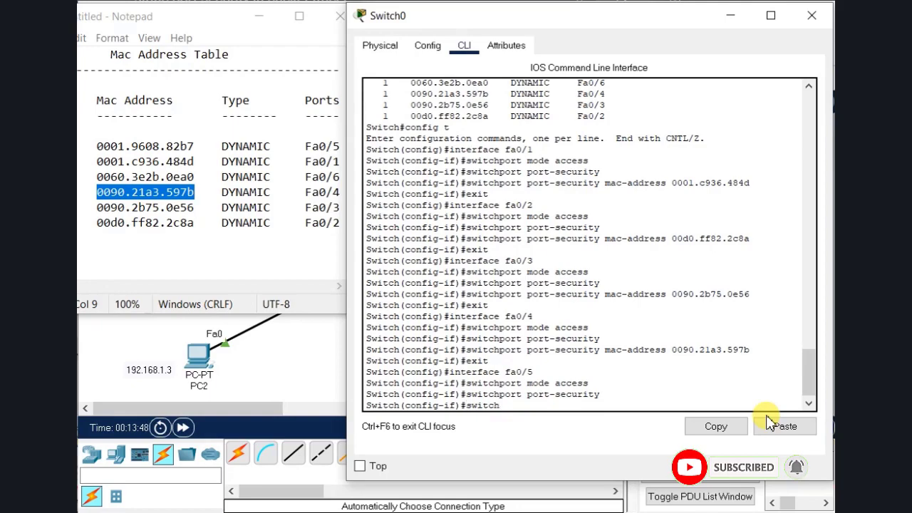
Step: Restrict fa0/5 to MAC address 0001.9608.82b7, copied from Notepad, with switchport port-security mac-address, and exit the interface configuration
text(switchport port-security mac-address)
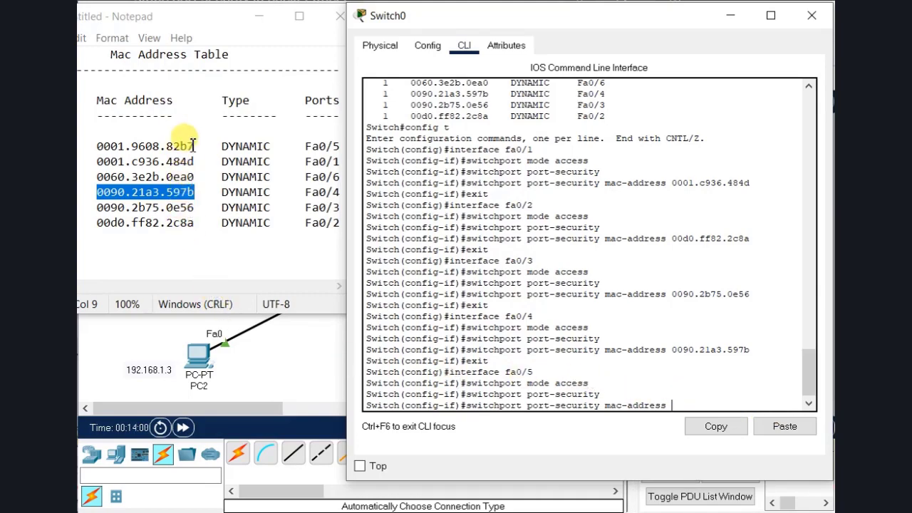
drag(193, 146, 98, 146)
right_click(119, 152)
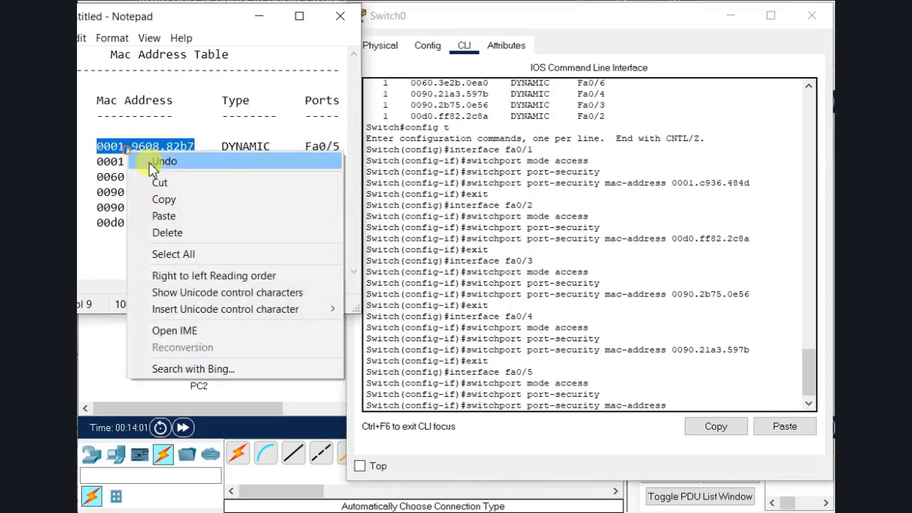
click(168, 199)
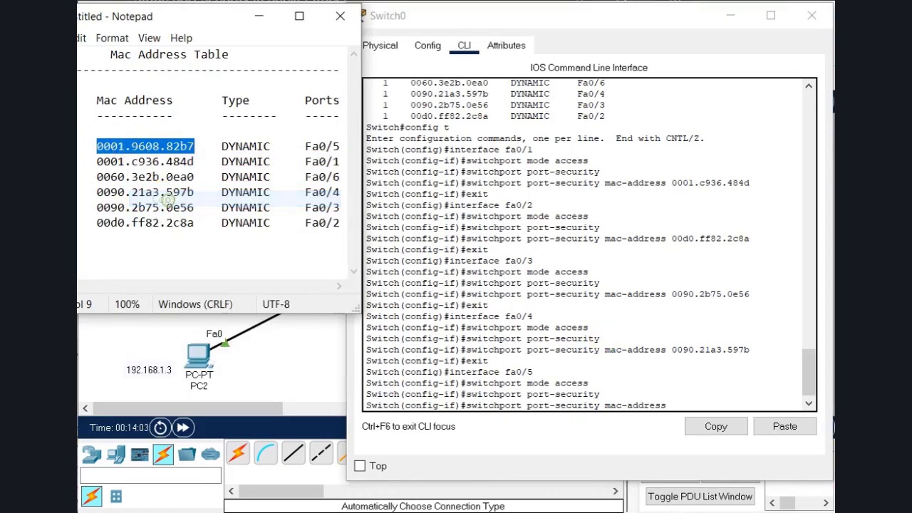
click(670, 405)
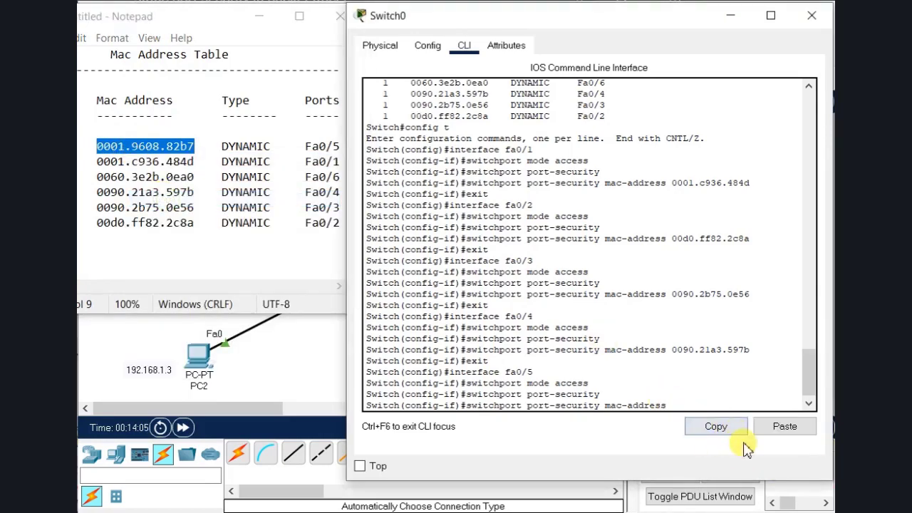
click(766, 427)
key(Return)
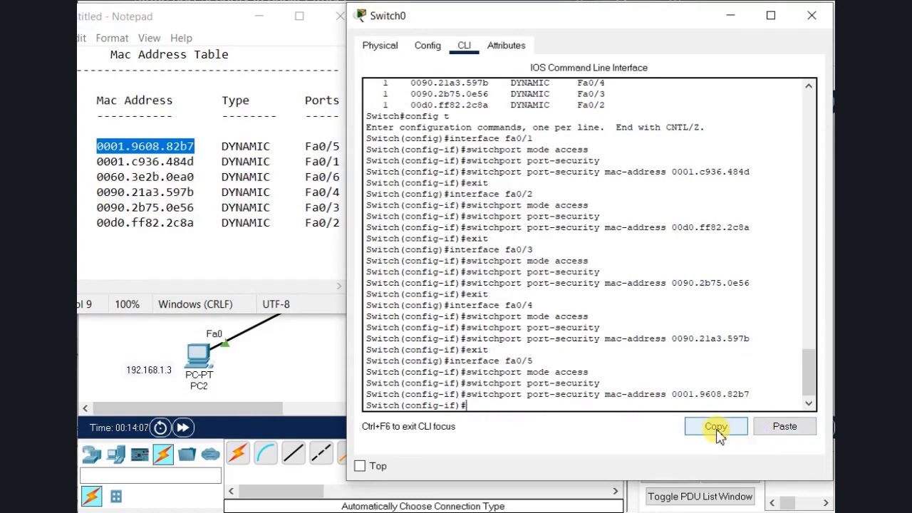
key(Return)
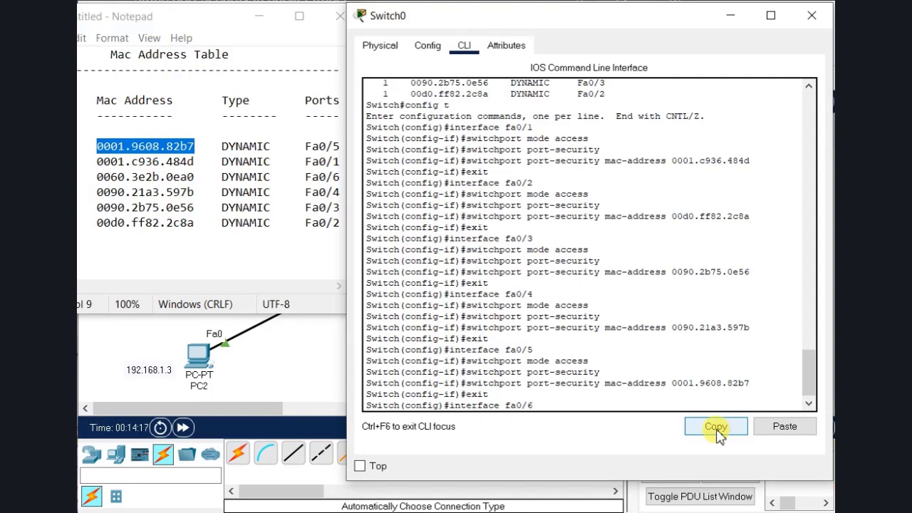
Step: Select interface fa0/6, set it to switchport mode access, and enable switchport port-security on it
key(Return)
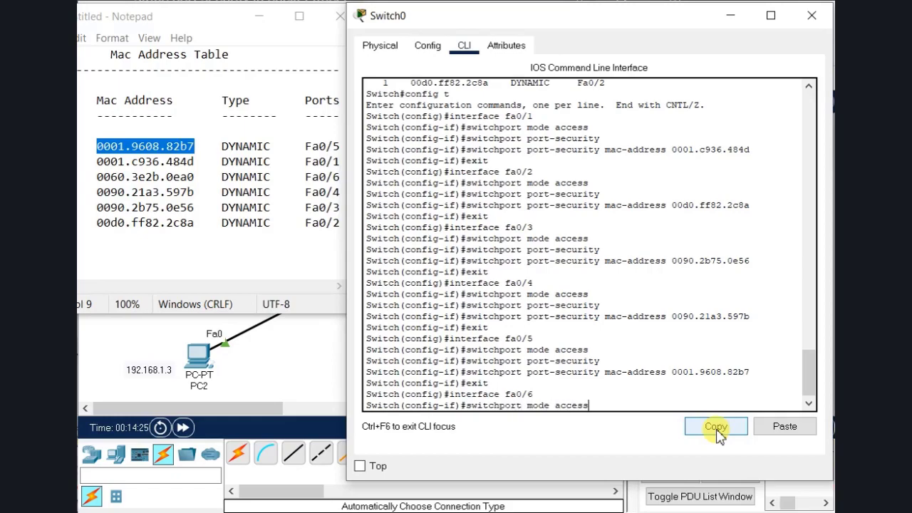
key(Return)
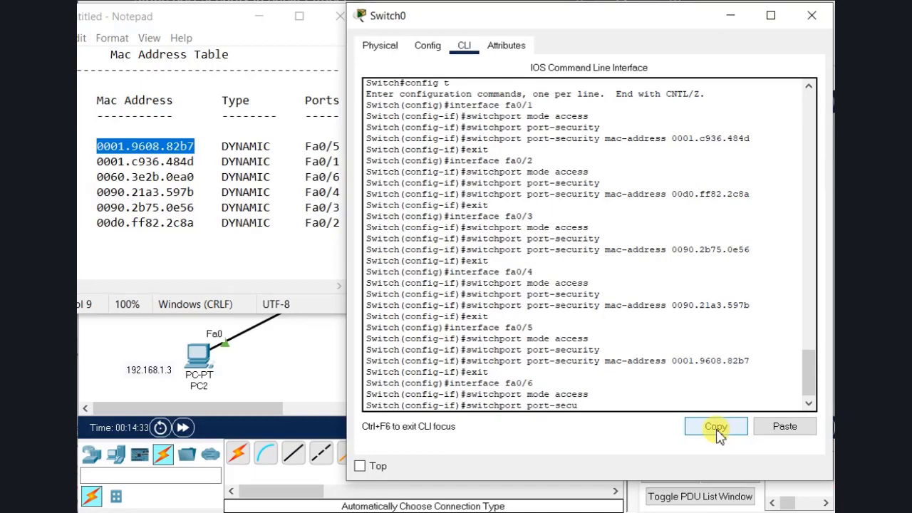
key(Return)
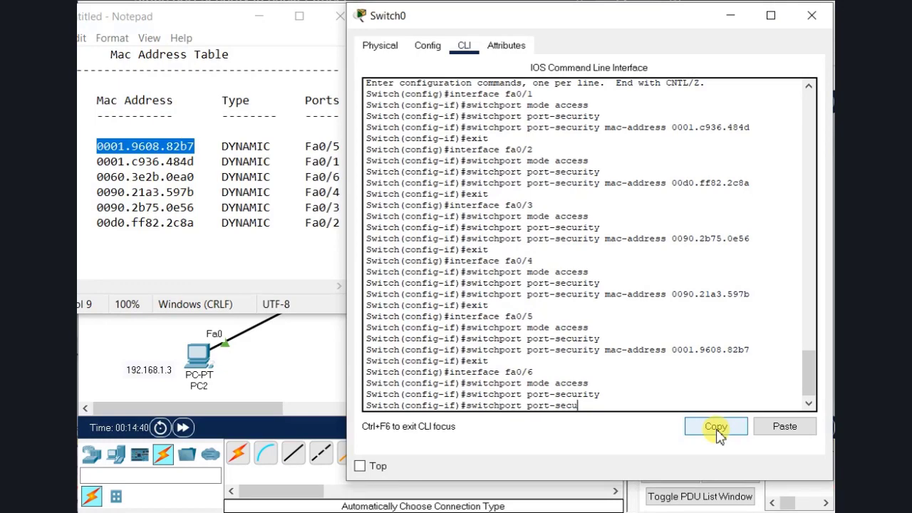
Step: Restrict fa0/6 to MAC address 0060.3e2b.0ea0, copied from Notepad, with switchport port-security mac-address, and exit the interface configuration
text(ac-address)
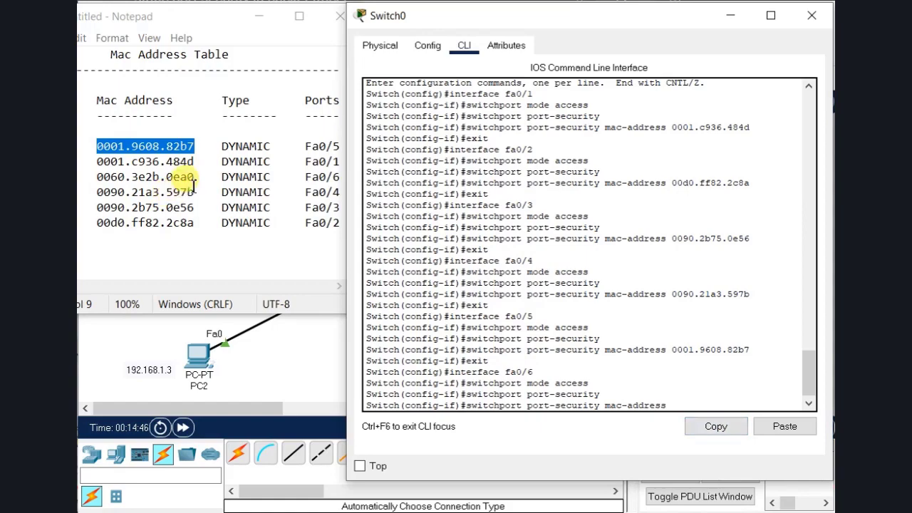
drag(195, 177, 97, 177)
right_click(106, 185)
click(143, 228)
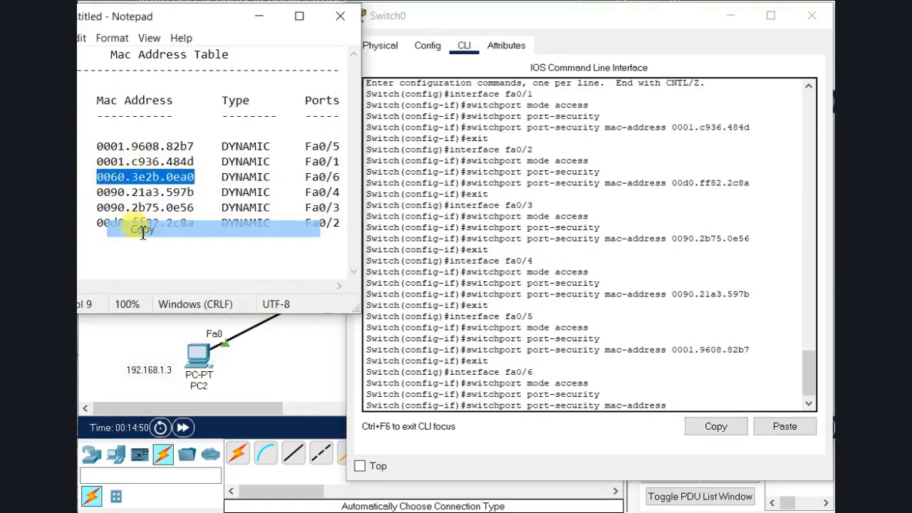
click(670, 404)
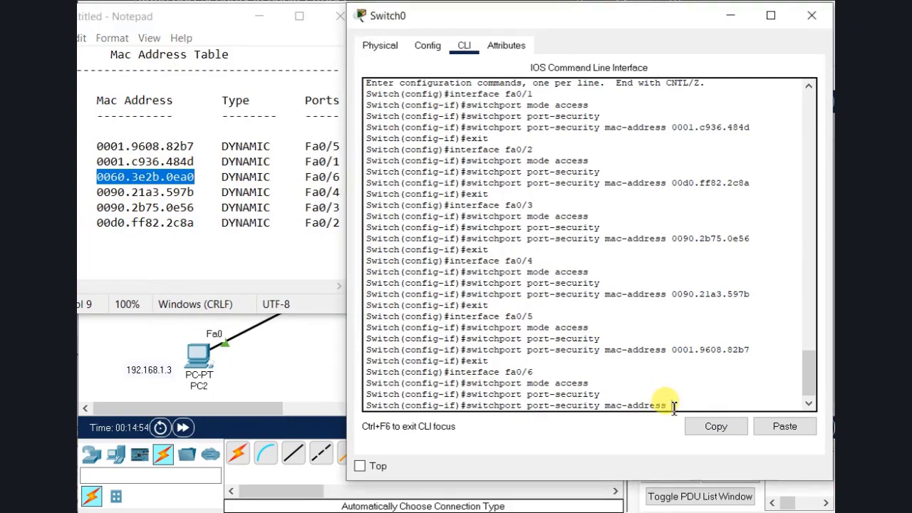
click(784, 426)
key(Return)
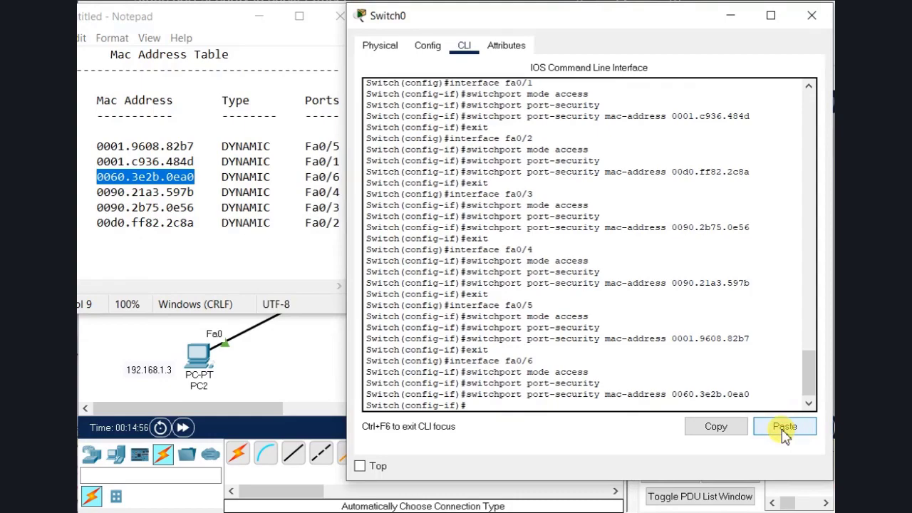
text(exit)
key(Return)
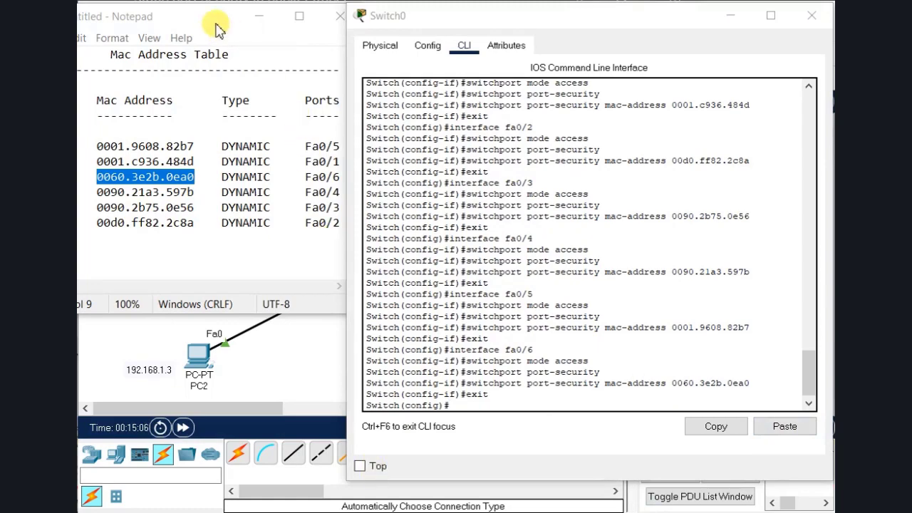
Step: Close the untitled Notepad file without saving it and exit global configuration mode on Switch0
click(332, 13)
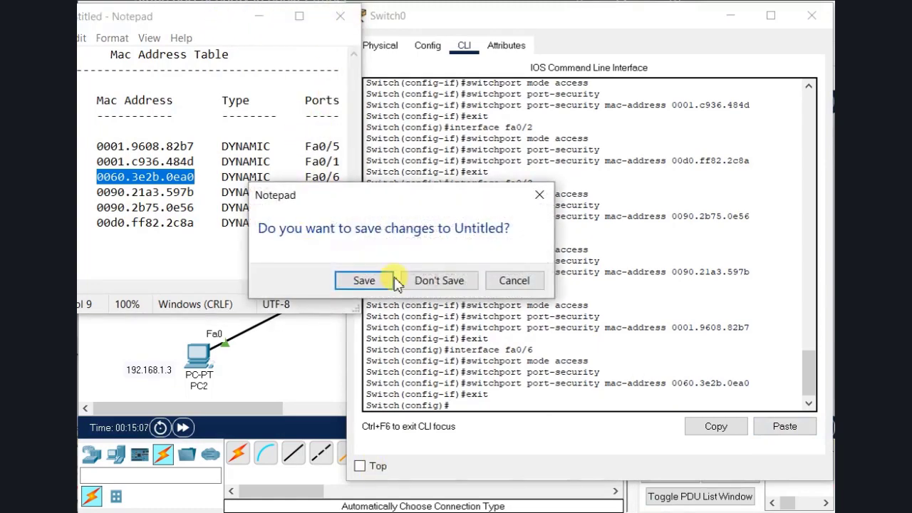
click(452, 284)
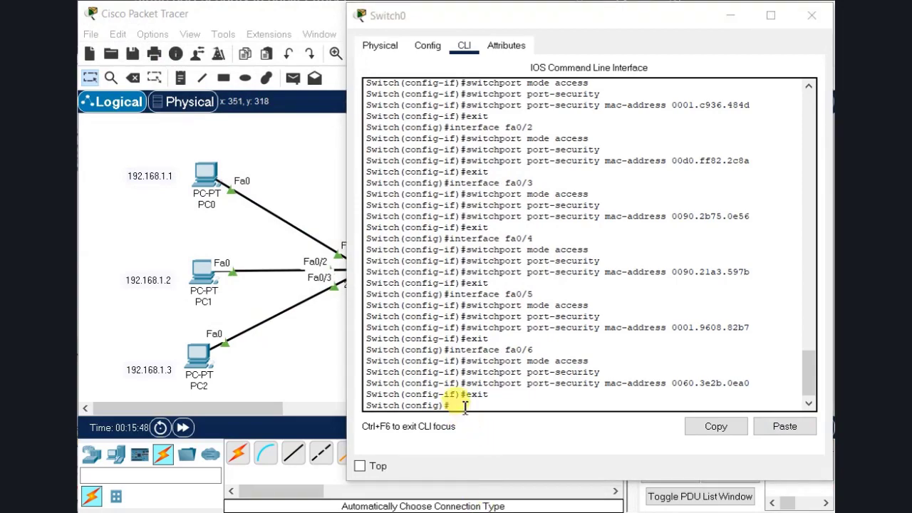
click(460, 405)
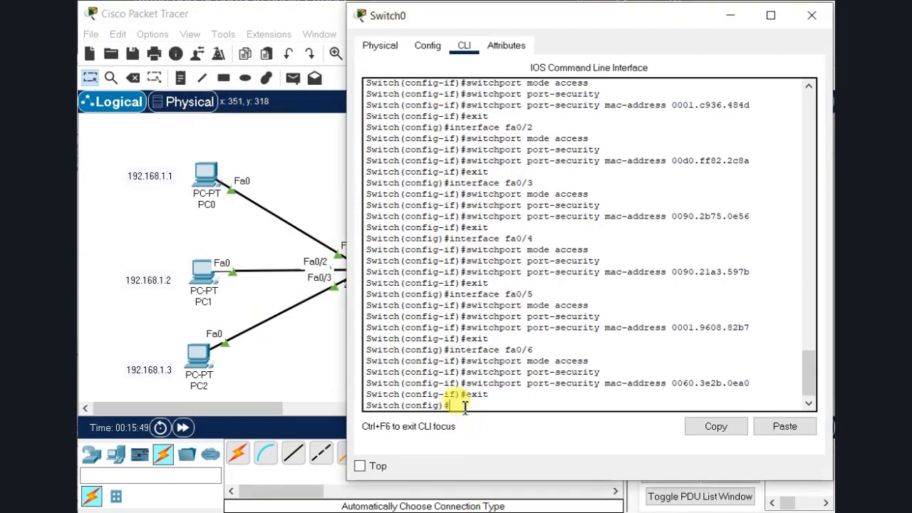
key(Return)
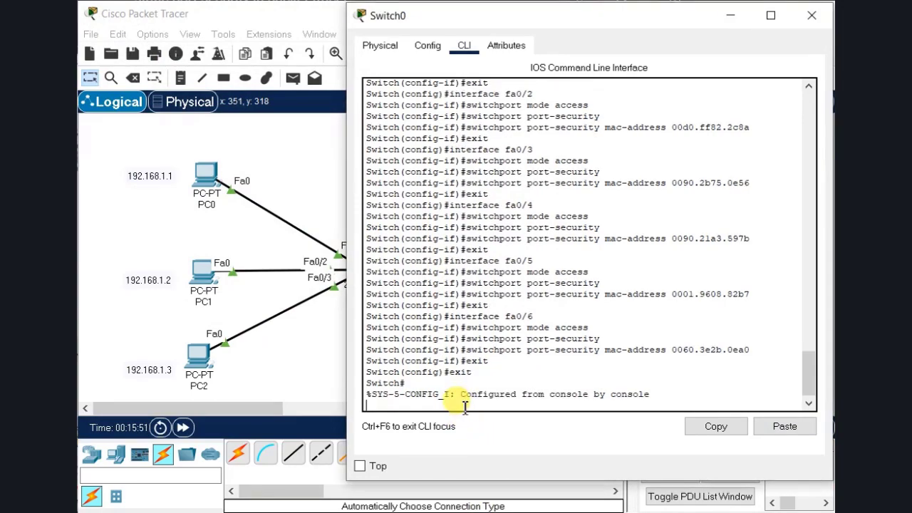
key(Return)
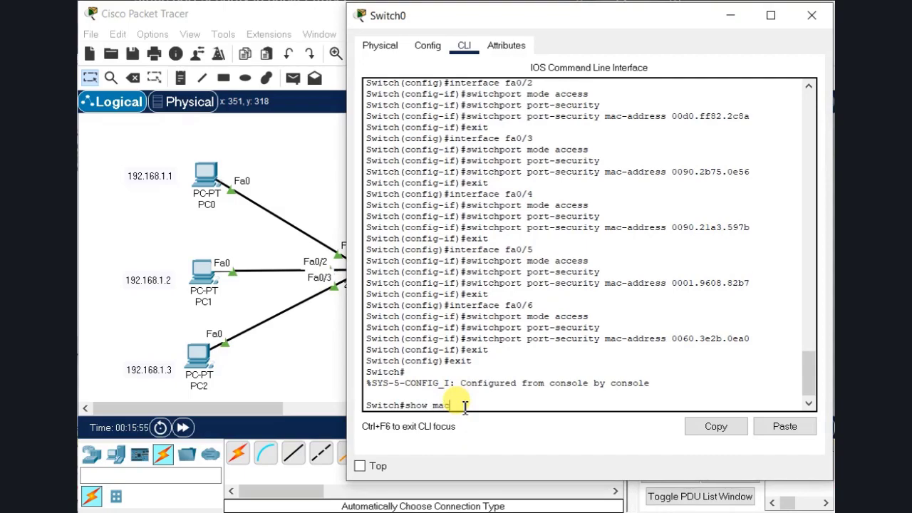
Step: Display Switch0's MAC addresses with show mac-address-table and compare the entry types with those in the earlier table
text(show mac-t)
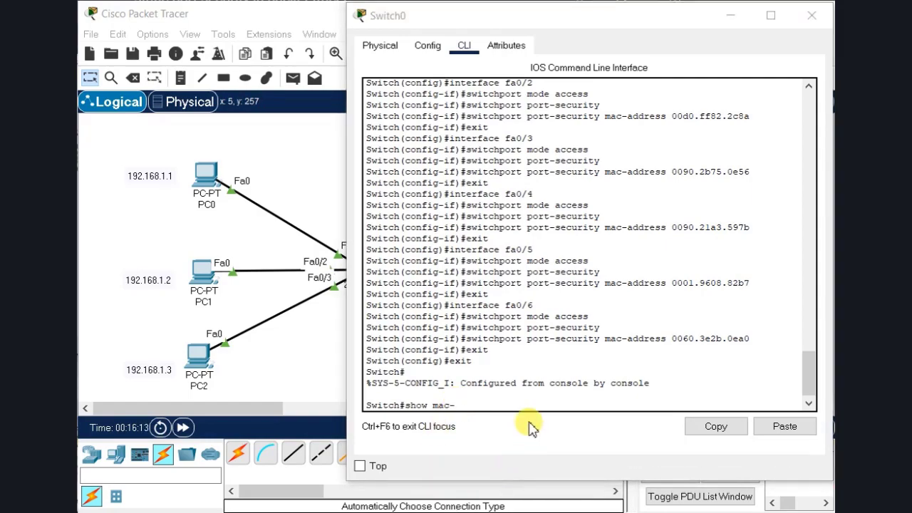
click(496, 403)
text(address-tab)
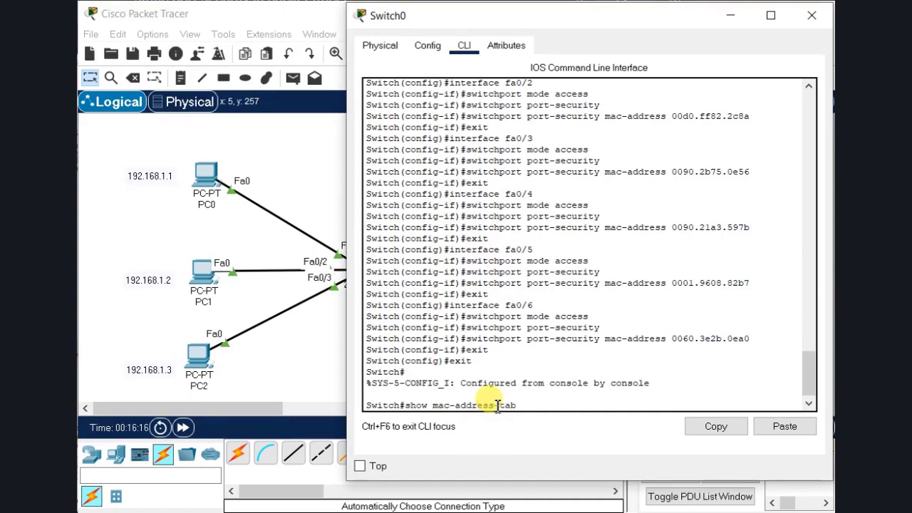
text(le)
key(Return)
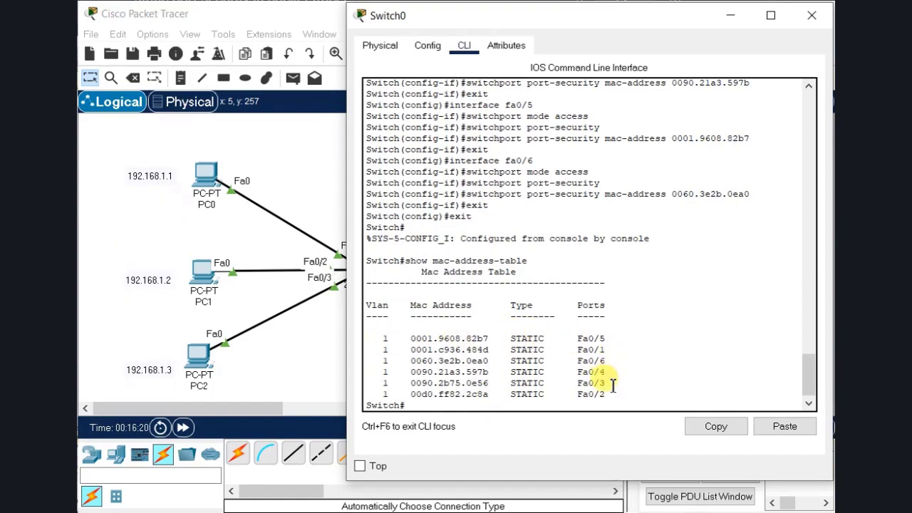
drag(606, 394, 360, 332)
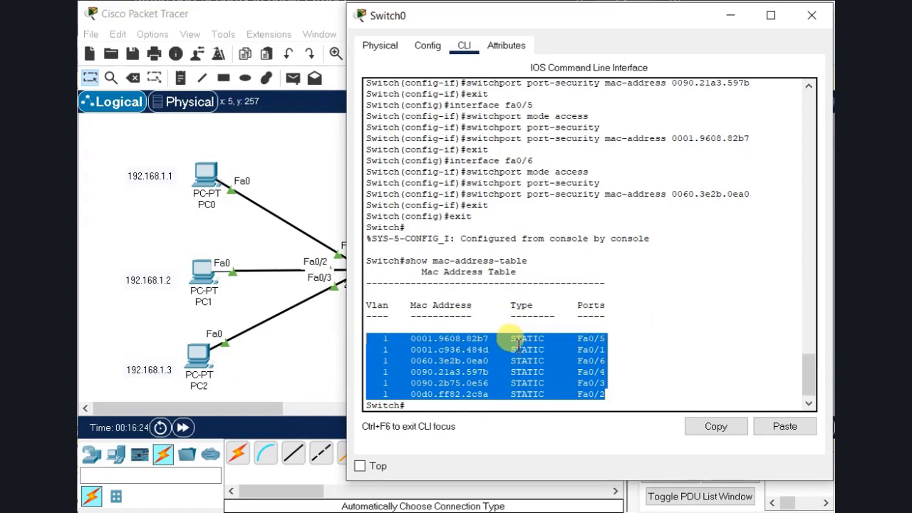
scroll(588, 326, up, 10)
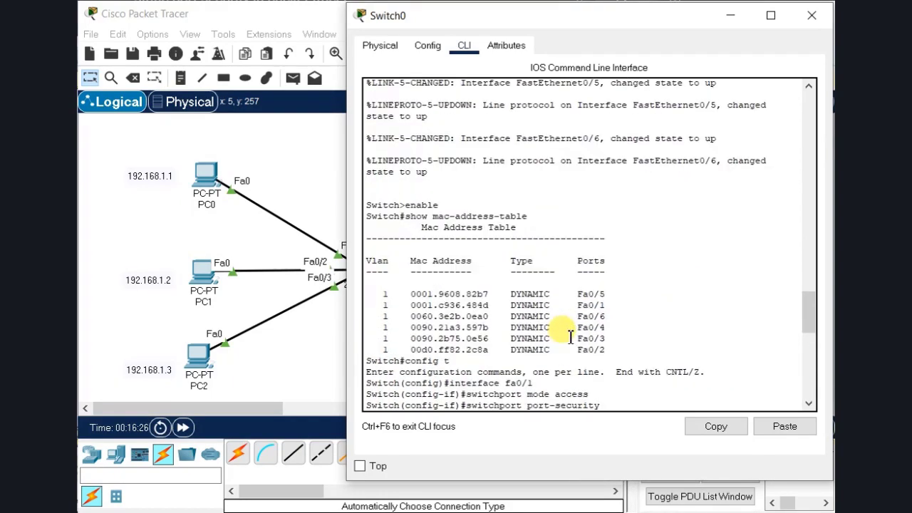
drag(609, 309, 350, 248)
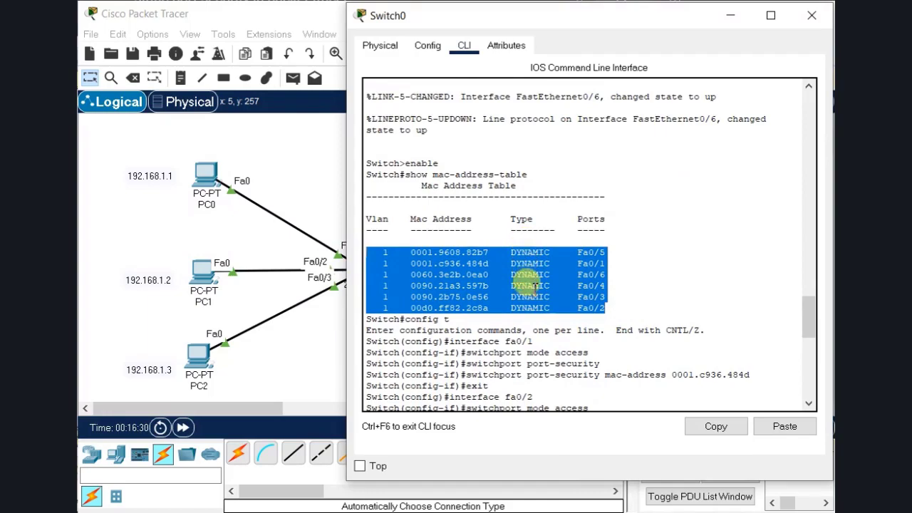
drag(809, 317, 810, 385)
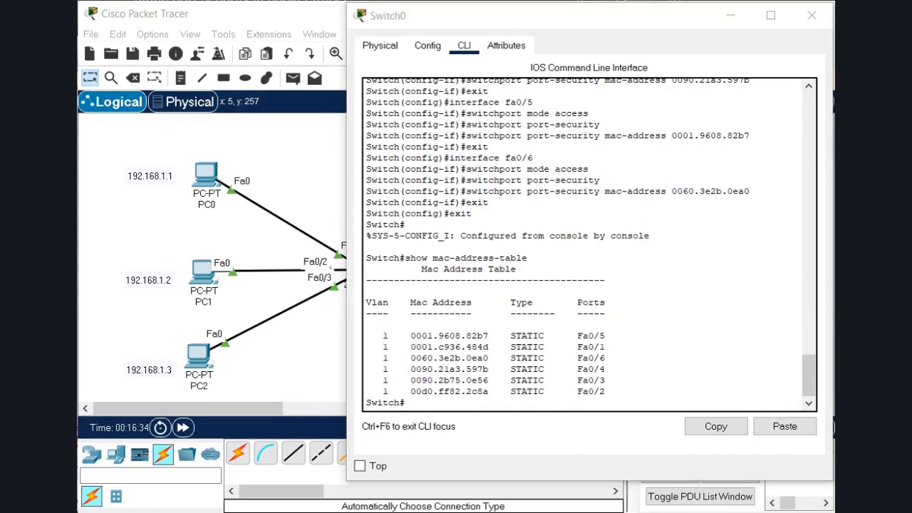
click(811, 15)
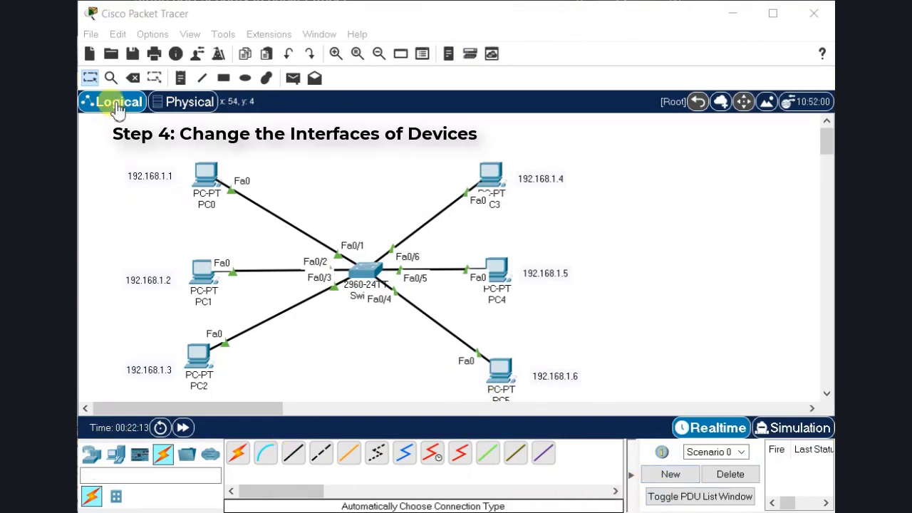
Step: Delete the cables that connect PC0 and PC1 to the 2960 switch
click(133, 77)
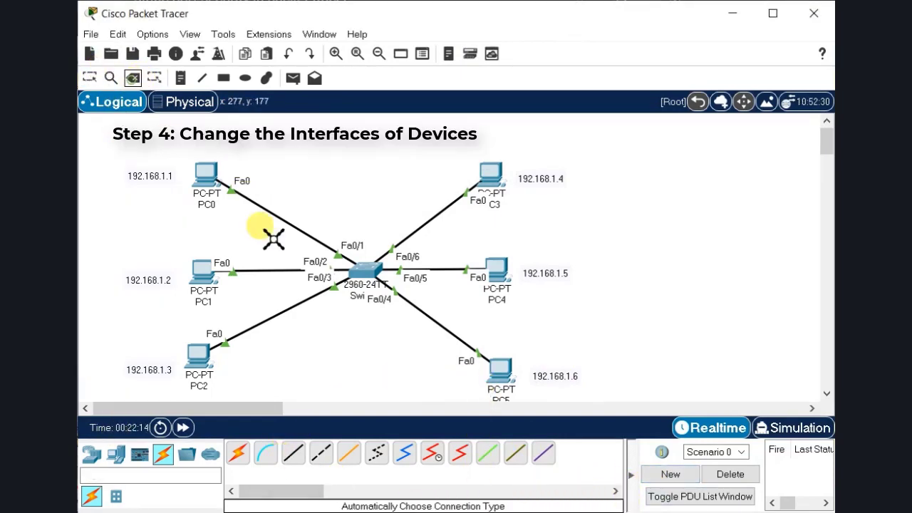
click(277, 215)
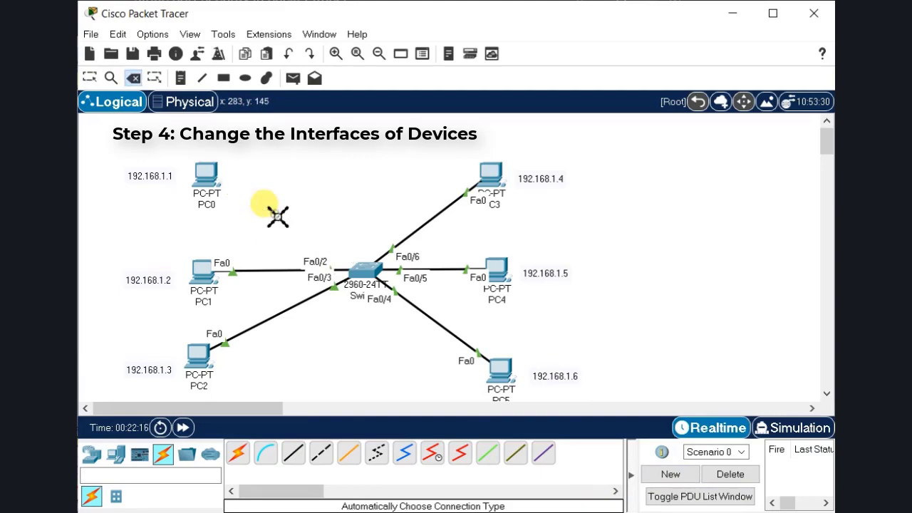
click(269, 271)
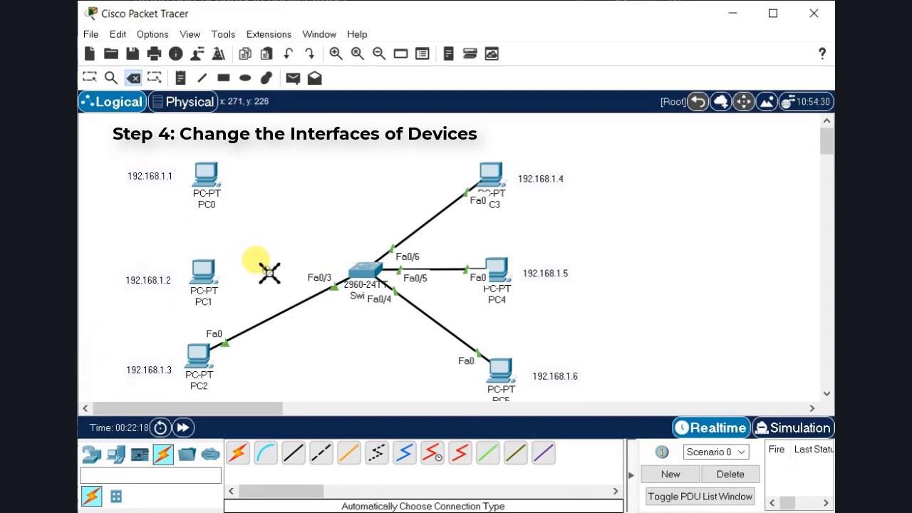
click(240, 460)
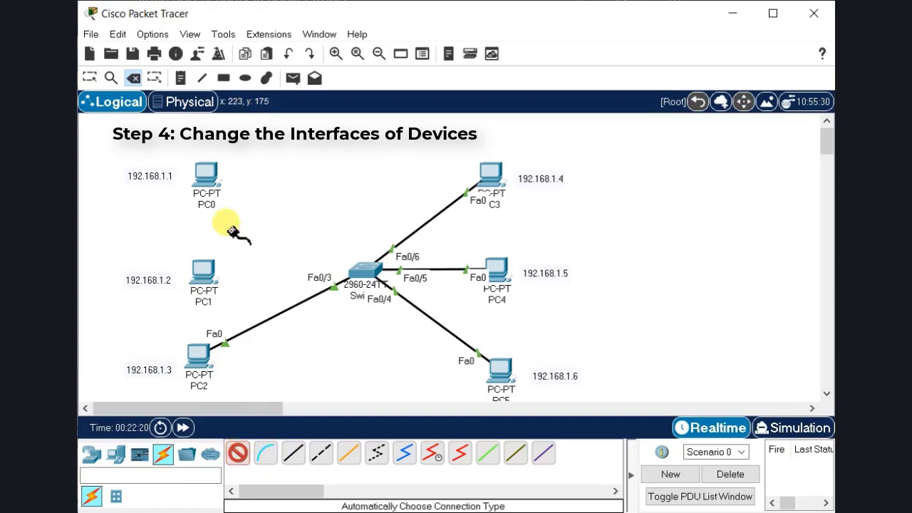
click(205, 177)
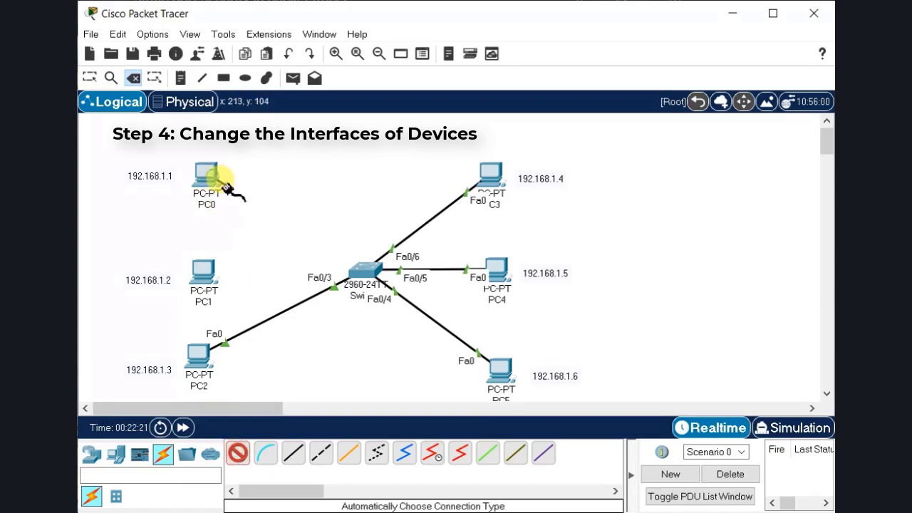
click(365, 272)
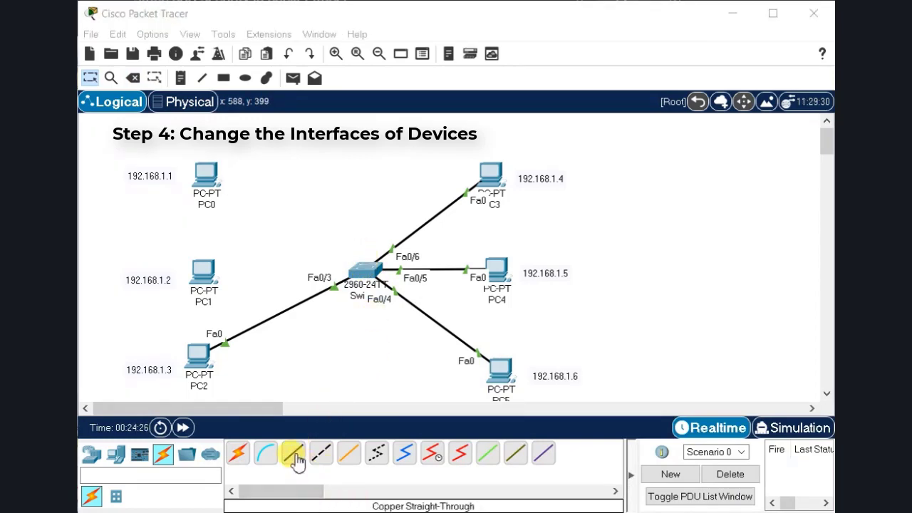
Step: Connect PC0's FastEthernet0 port to FastEthernet0/2 on Switch0 with a copper straight-through cable
click(296, 456)
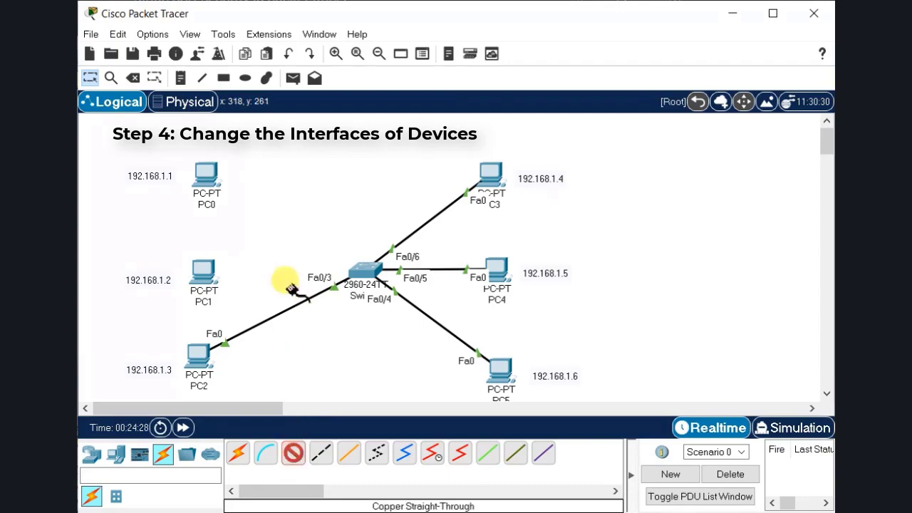
click(204, 178)
click(264, 241)
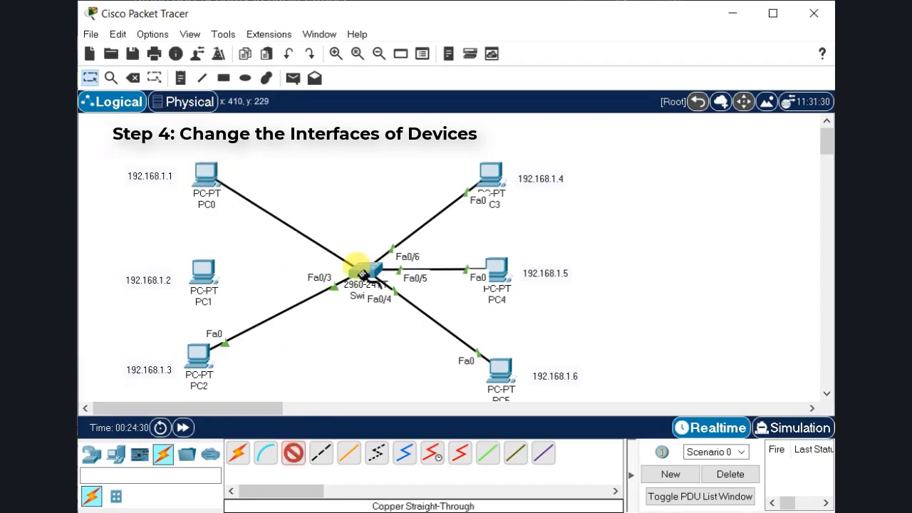
click(363, 271)
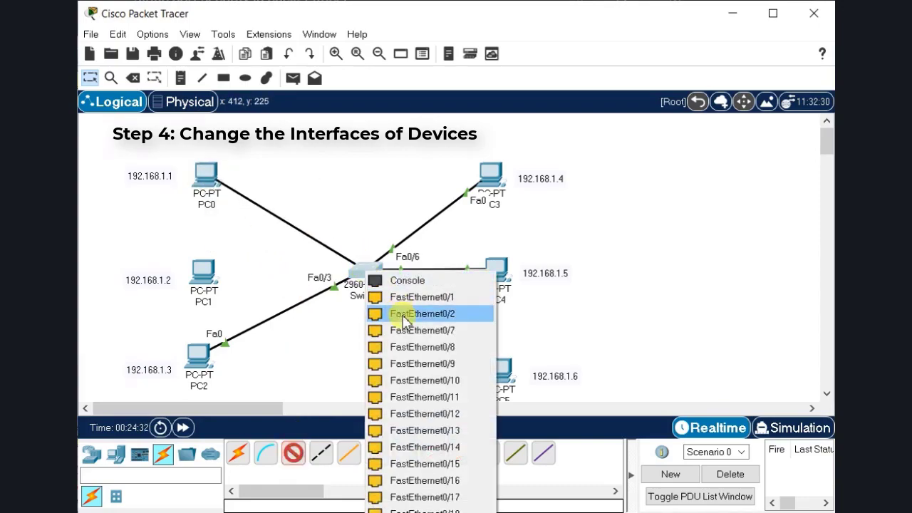
click(403, 320)
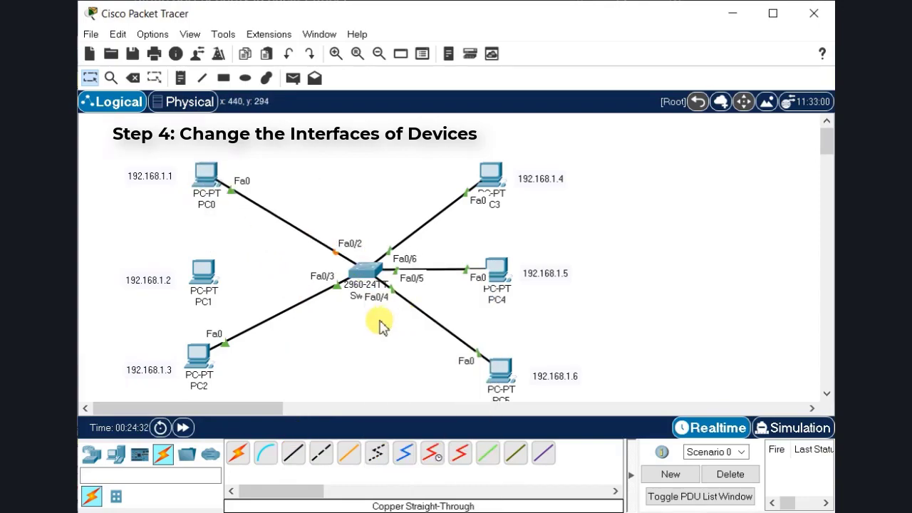
Step: Connect PC1's FastEthernet0 port to FastEthernet0/1 on Switch0 with a copper straight-through cable
click(291, 454)
click(205, 280)
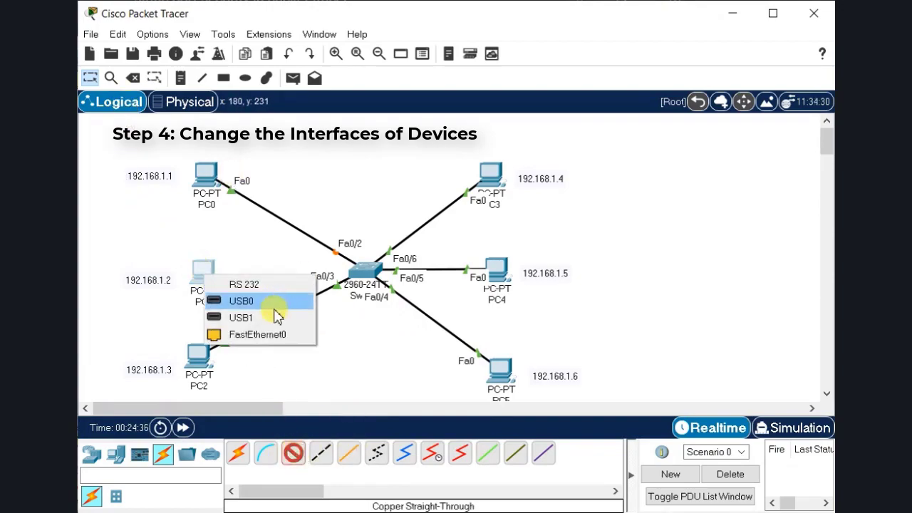
click(267, 334)
click(365, 271)
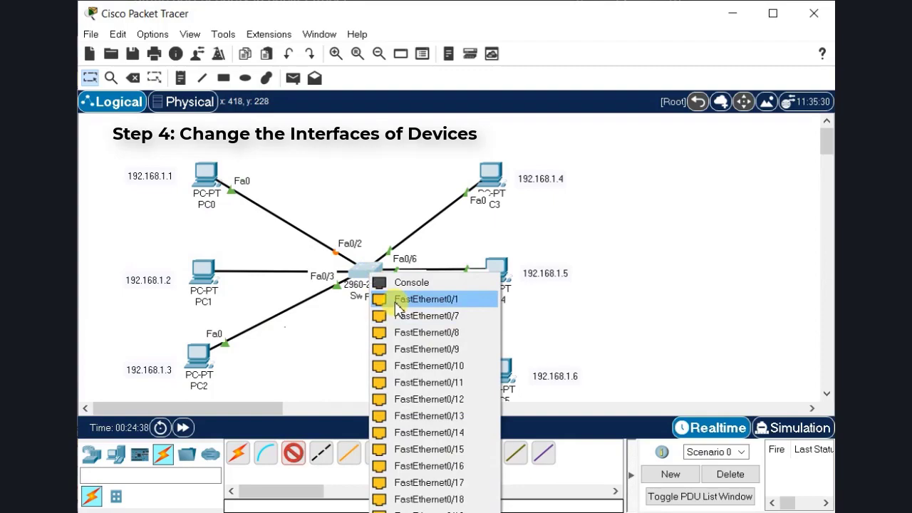
click(397, 305)
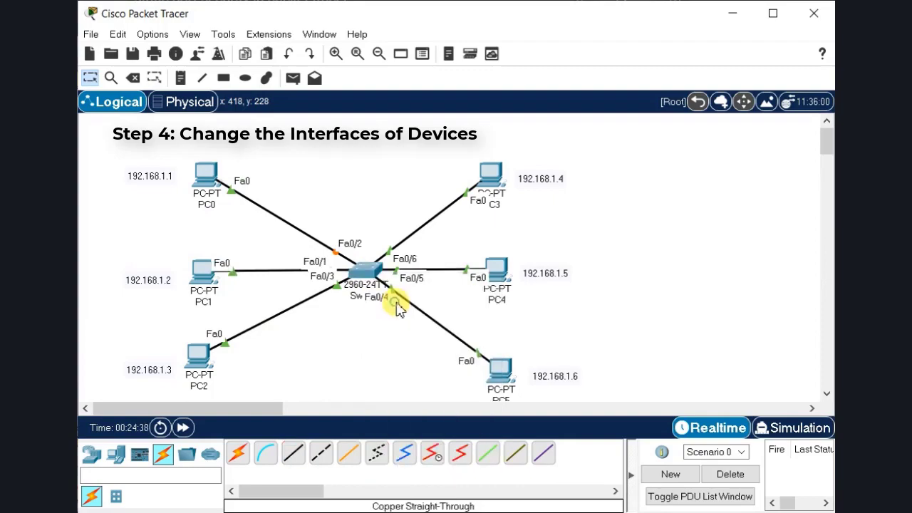
Step: Delete the cables that connect PC2 and PC5 to the 2960 switch
click(133, 80)
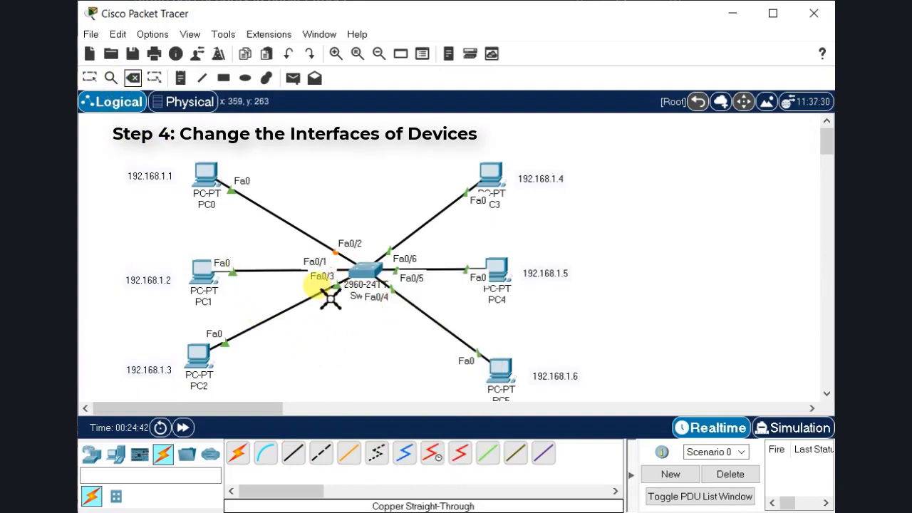
click(288, 313)
click(433, 319)
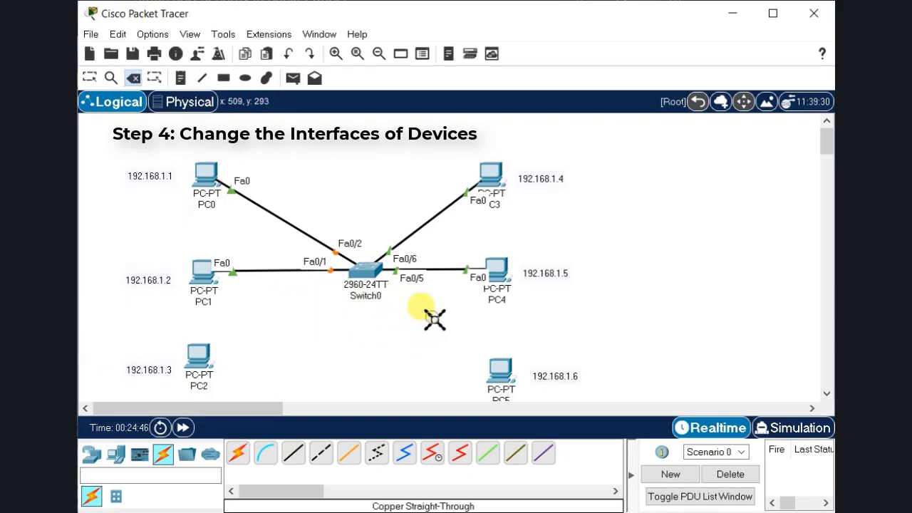
Step: Connect PC2's FastEthernet0 port to FastEthernet0/4 on Switch0 with a copper straight-through cable
click(292, 456)
click(200, 366)
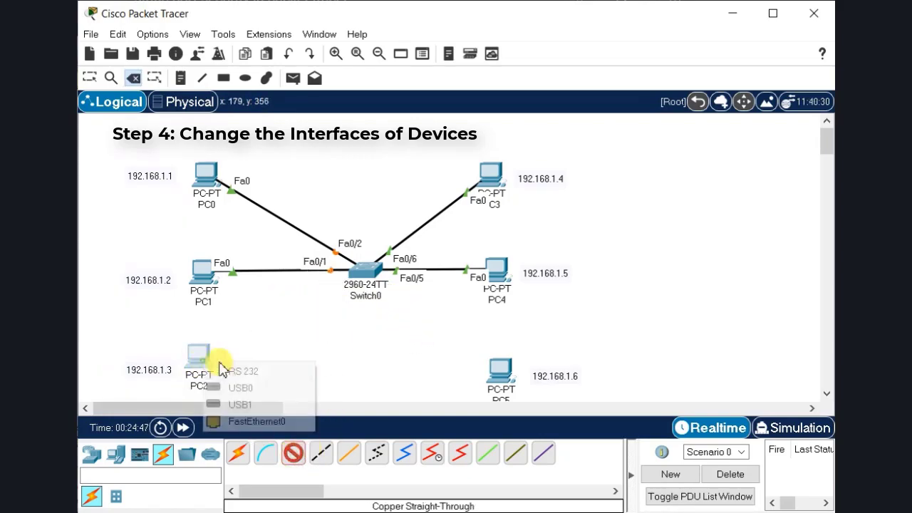
click(246, 421)
click(365, 273)
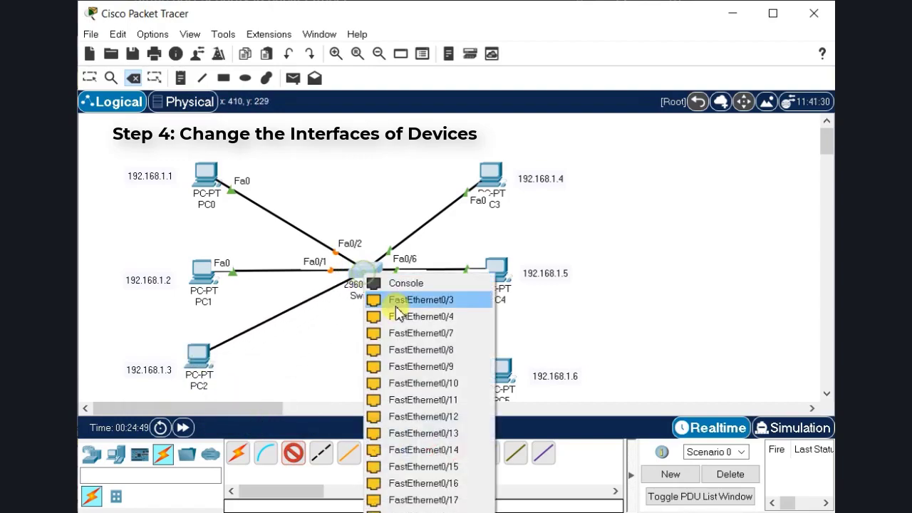
click(399, 317)
Step: Connect PC5's FastEthernet0 port to FastEthernet0/3 on Switch0 with a copper straight-through cable
click(293, 454)
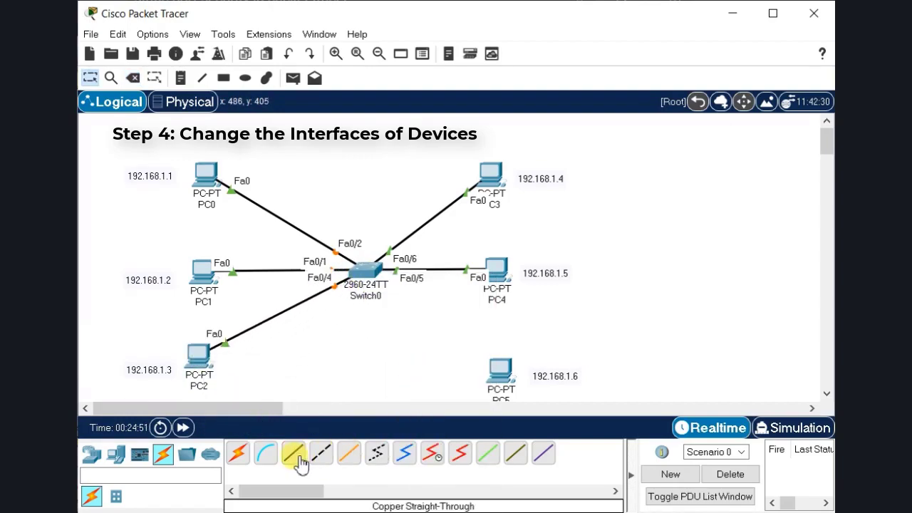
click(484, 383)
click(507, 432)
click(364, 272)
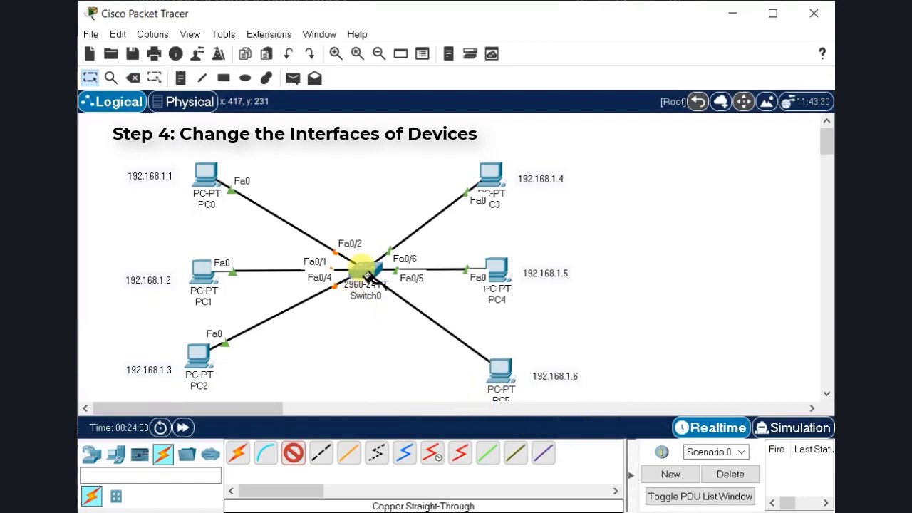
click(388, 299)
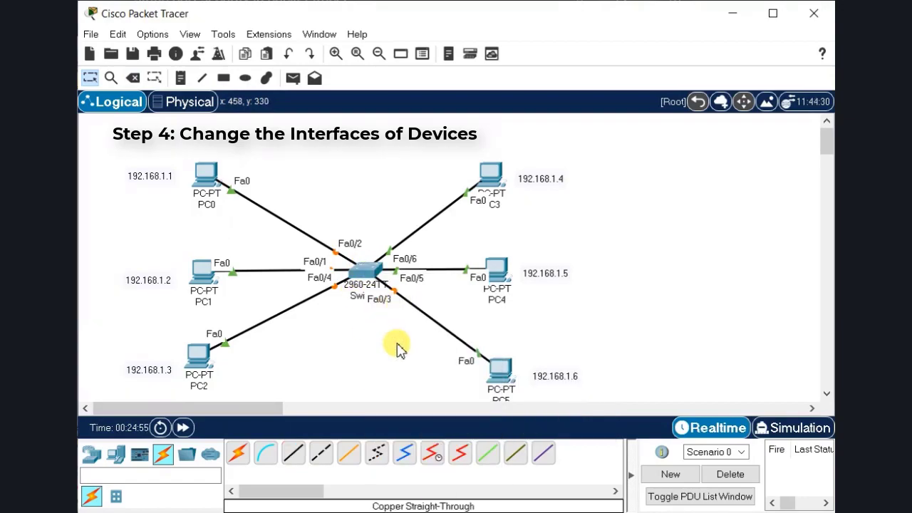
Step: Delete the cables that connect PC4 and PC3 to the 2960 switch
click(132, 77)
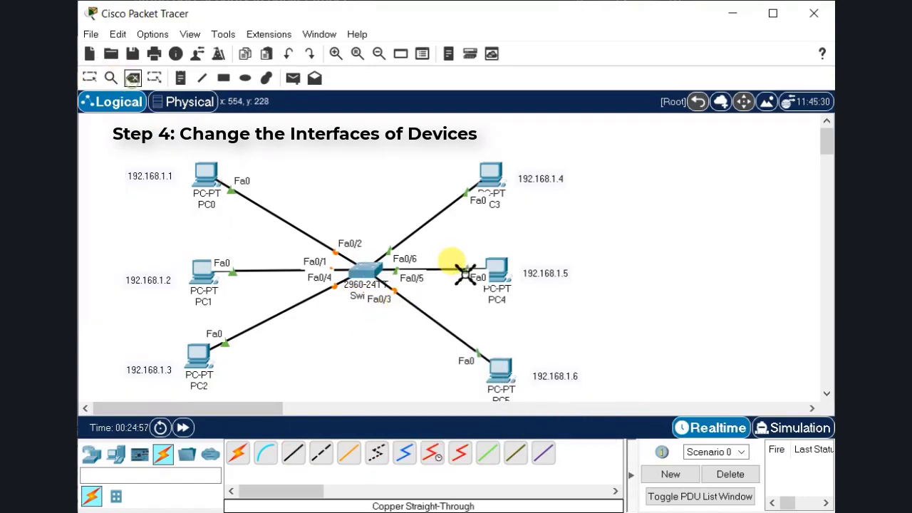
click(448, 272)
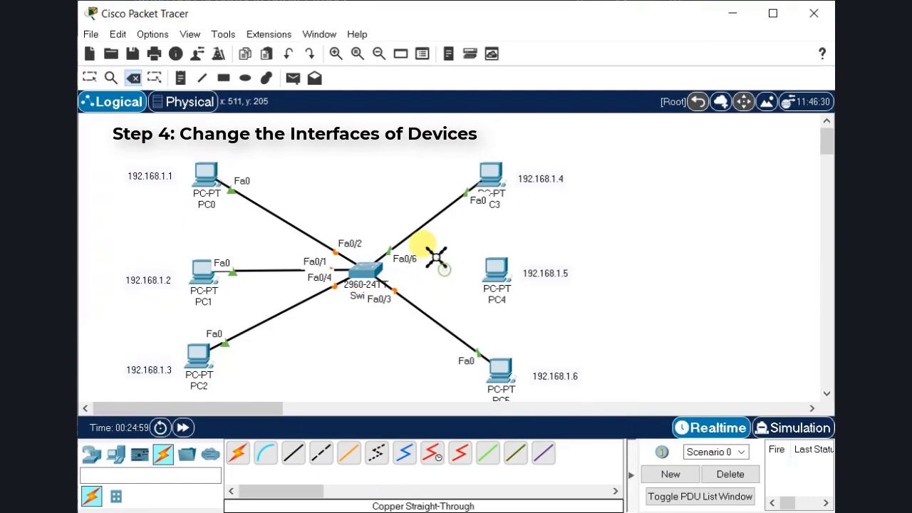
click(428, 218)
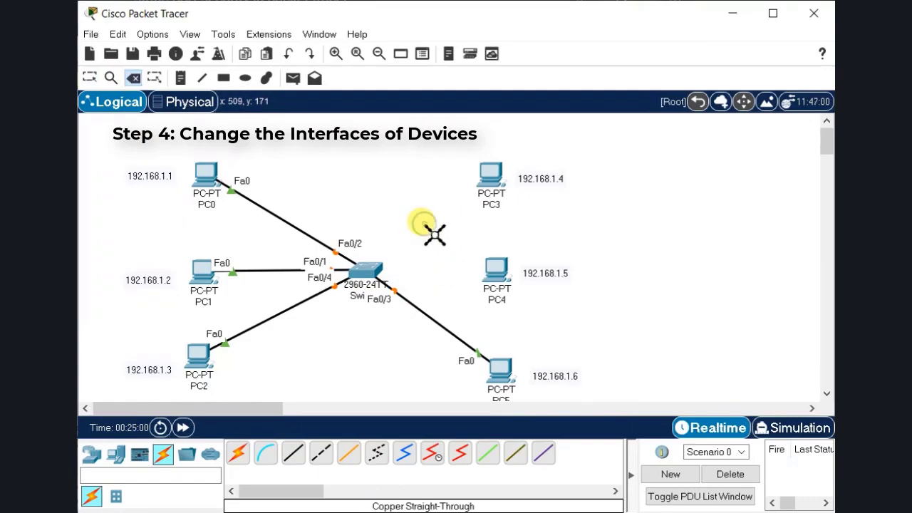
Step: Connect PC4's FastEthernet0 port to FastEthernet0/5 on Switch0 with a copper straight-through cable
click(293, 453)
click(497, 269)
click(518, 330)
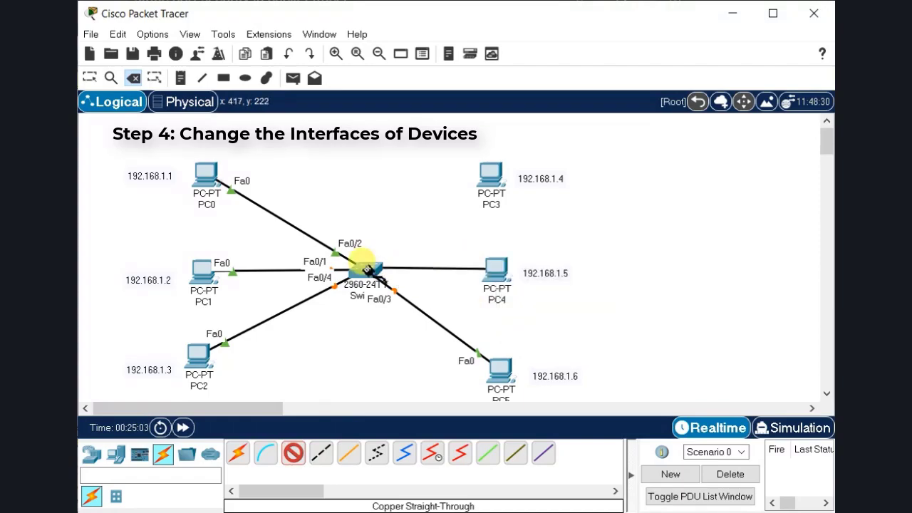
click(365, 269)
click(400, 296)
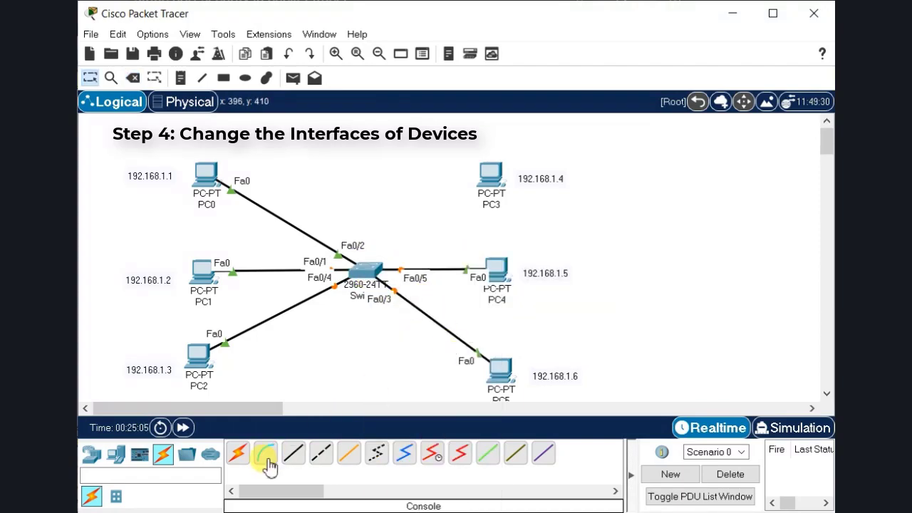
Step: Connect PC3's FastEthernet0 port to FastEthernet0/6 on Switch0 with a copper straight-through cable and fast-forward the network time
click(293, 453)
click(490, 177)
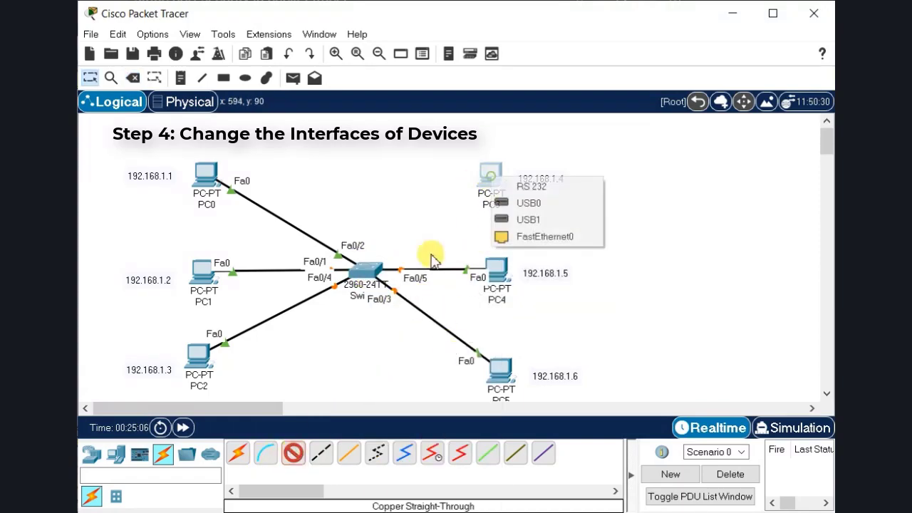
click(527, 236)
click(366, 275)
click(427, 298)
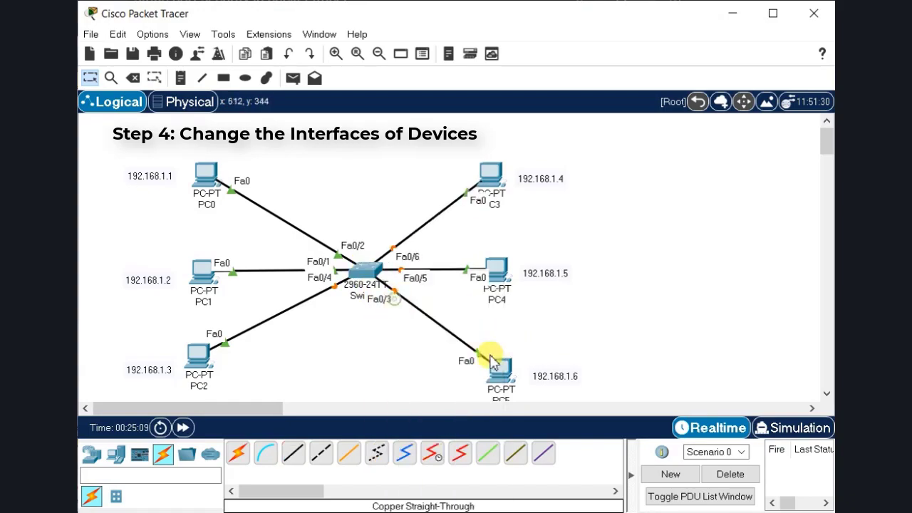
click(183, 427)
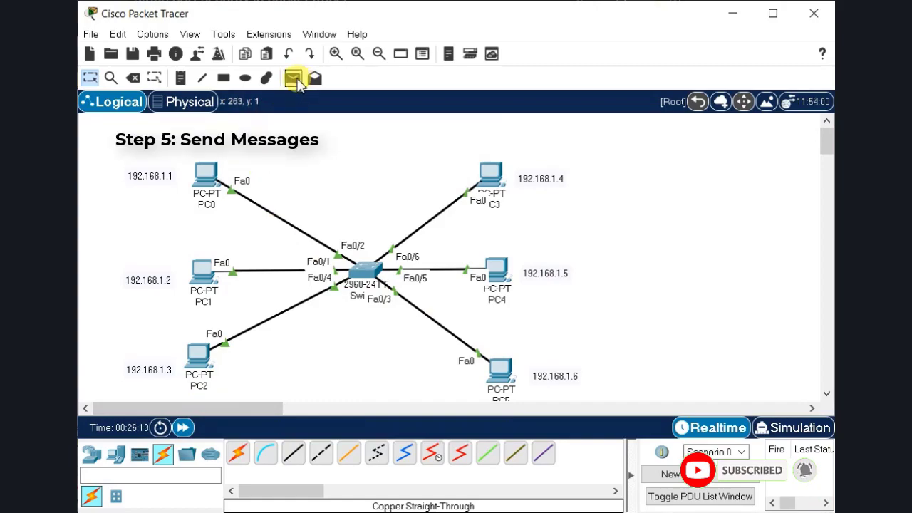
Step: Send a simple PDU from PC0 to PC1 and another from PC1 to PC2 to test port security
click(293, 78)
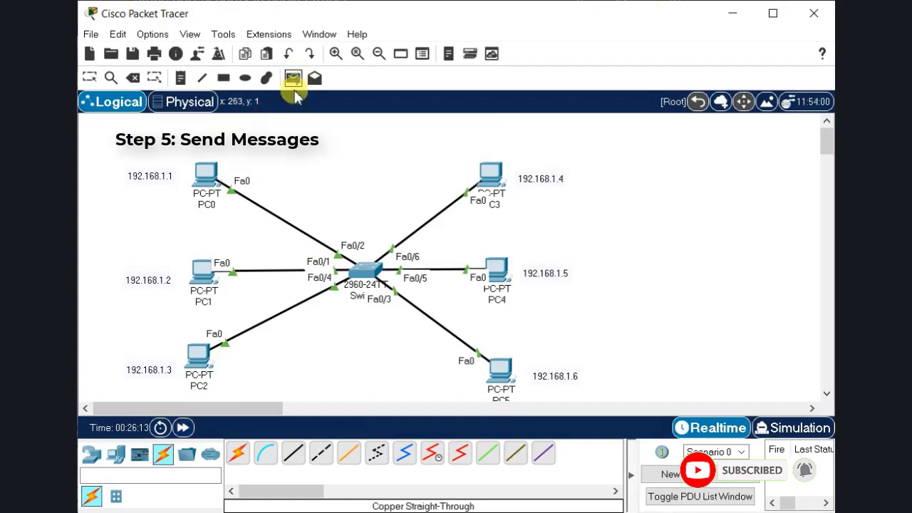
click(204, 174)
click(201, 269)
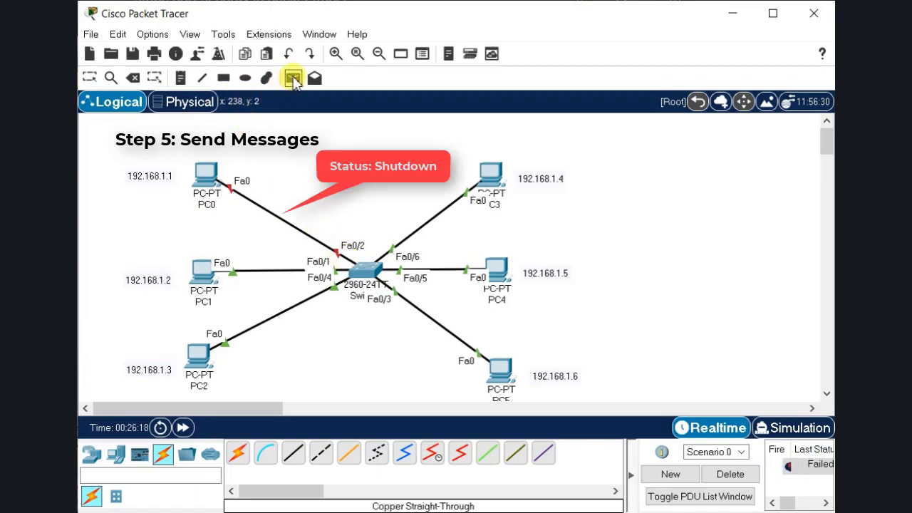
click(202, 270)
click(196, 353)
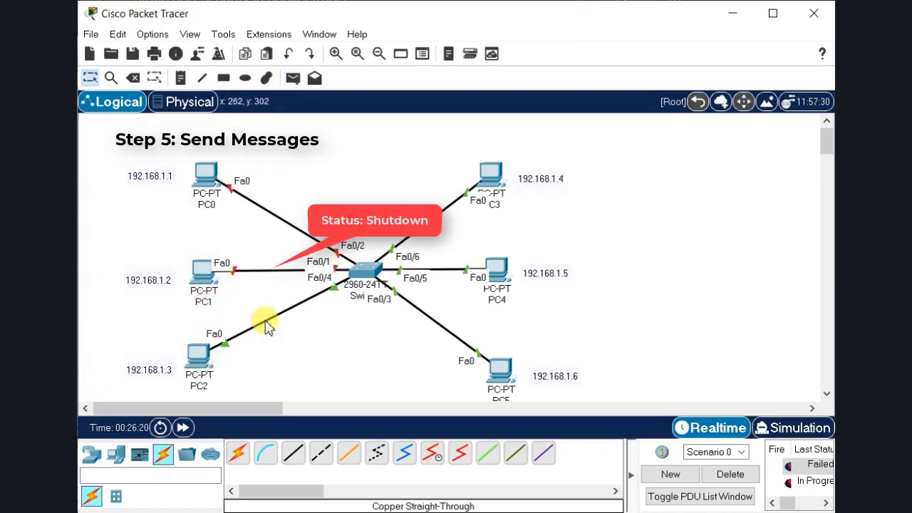
Step: Send a simple PDU from PC2 to PC5 and another from PC5 to PC4 to test port security
click(292, 78)
click(196, 350)
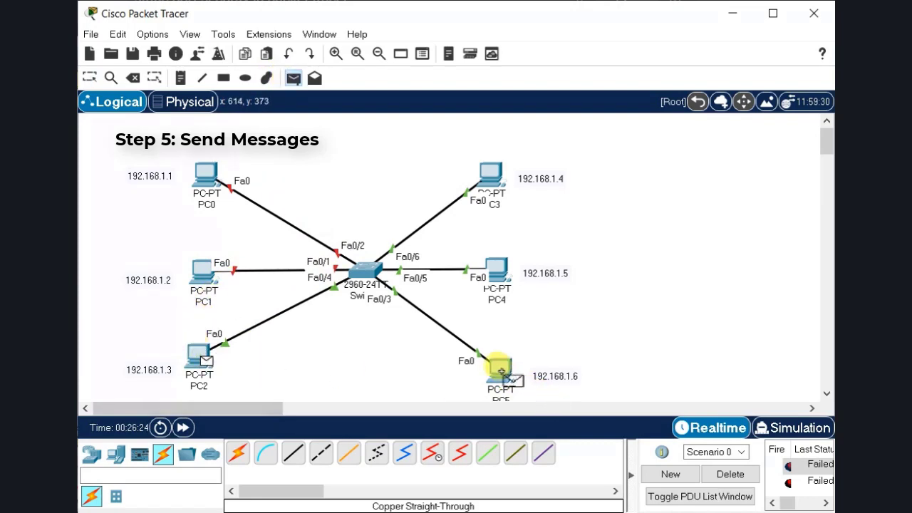
click(500, 370)
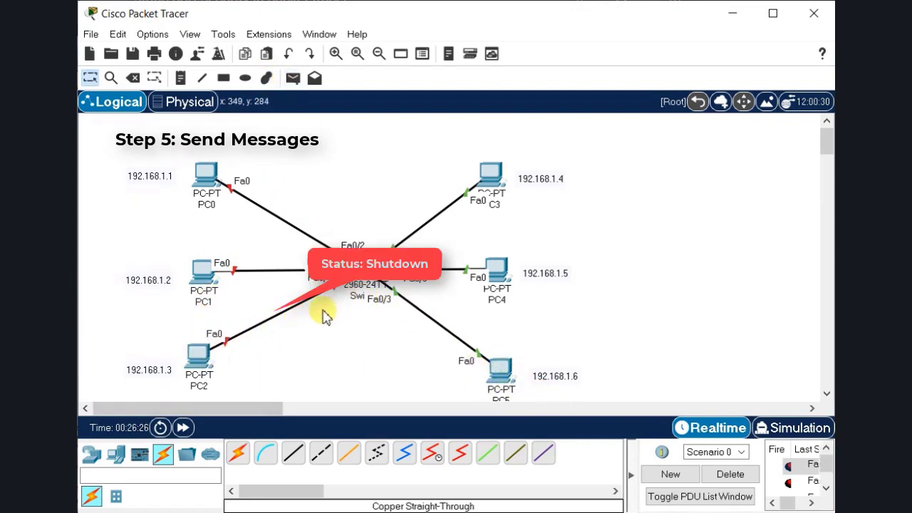
click(293, 79)
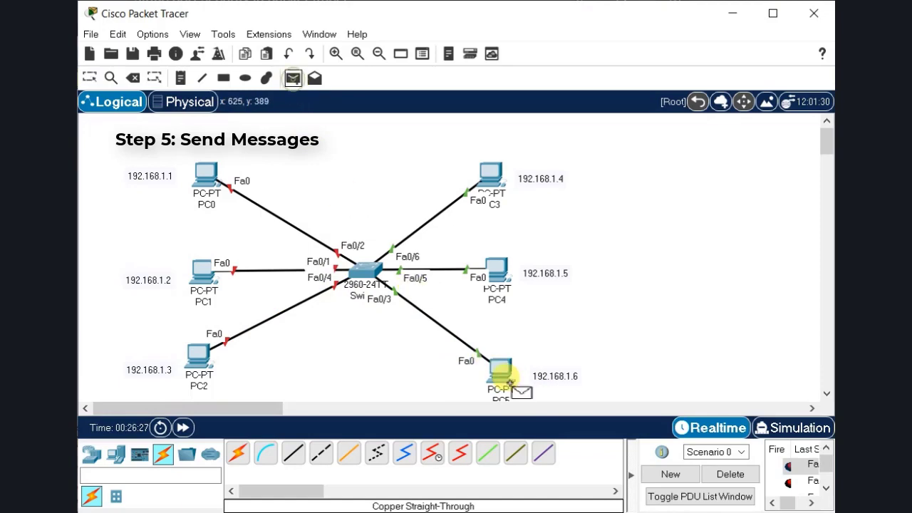
click(498, 368)
click(496, 264)
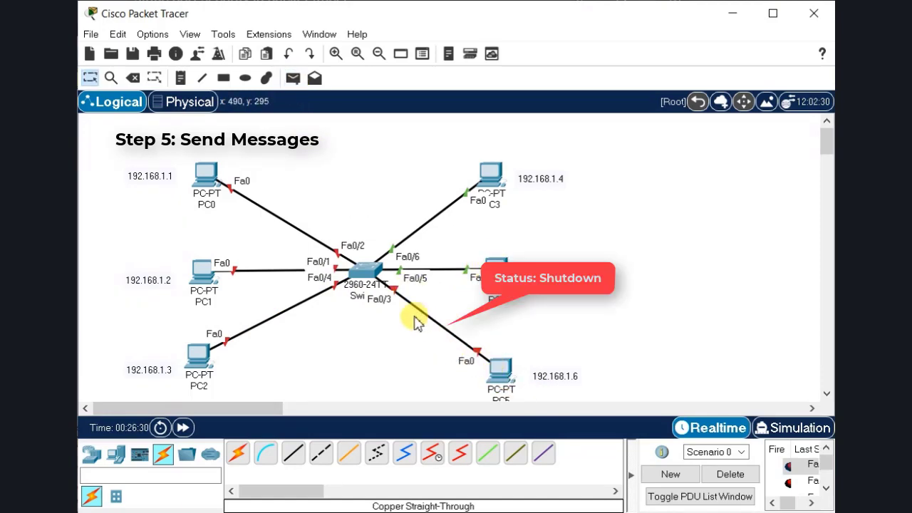